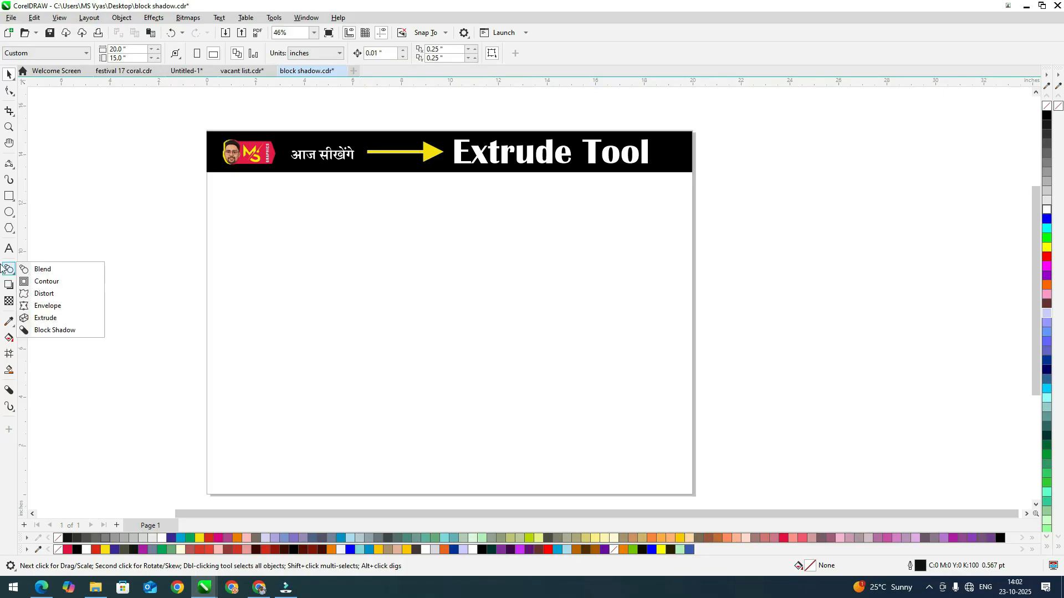
# Step: Draw a circle about 6.46 inches across in the middle of the page and fill it with dark red
pyautogui.click(47, 321)
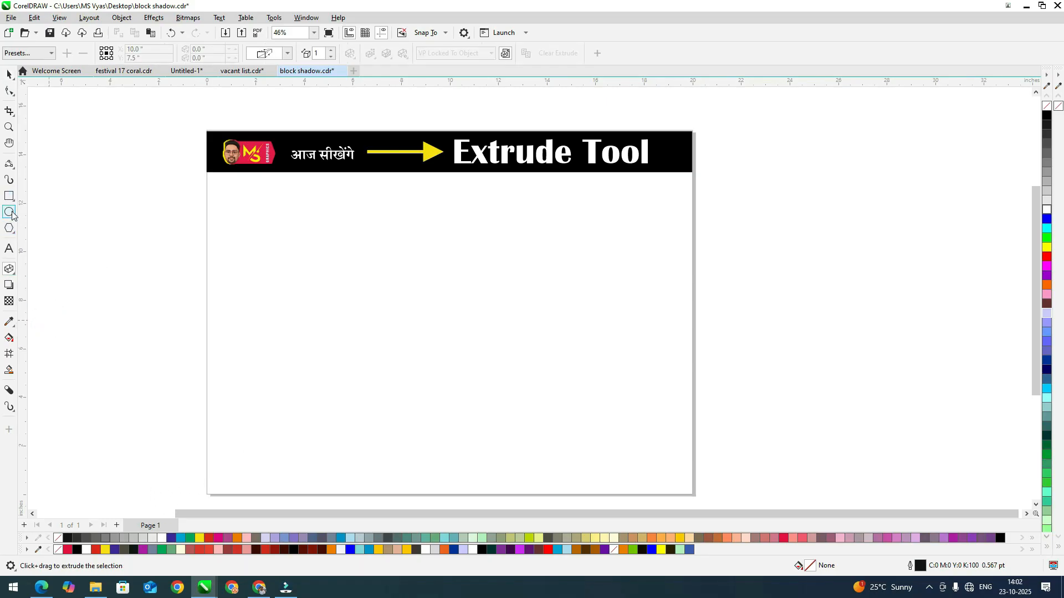
pyautogui.click(10, 213)
pyautogui.moveTo(386, 247)
pyautogui.mouseDown()
pyautogui.moveTo(526, 401)
pyautogui.moveTo(541, 403)
pyautogui.mouseUp()
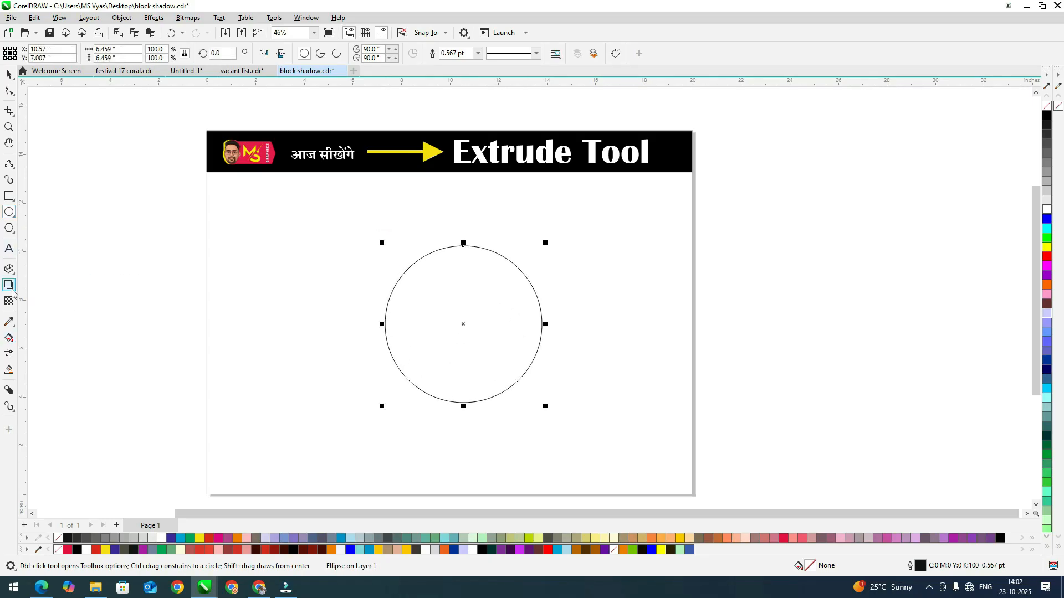
pyautogui.click(12, 272)
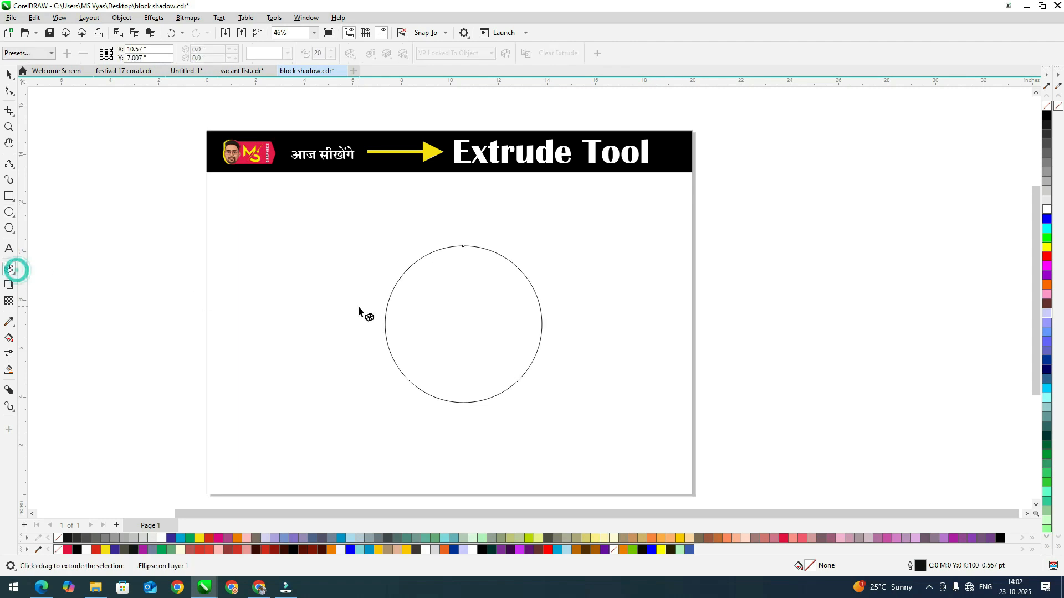
pyautogui.press('space')
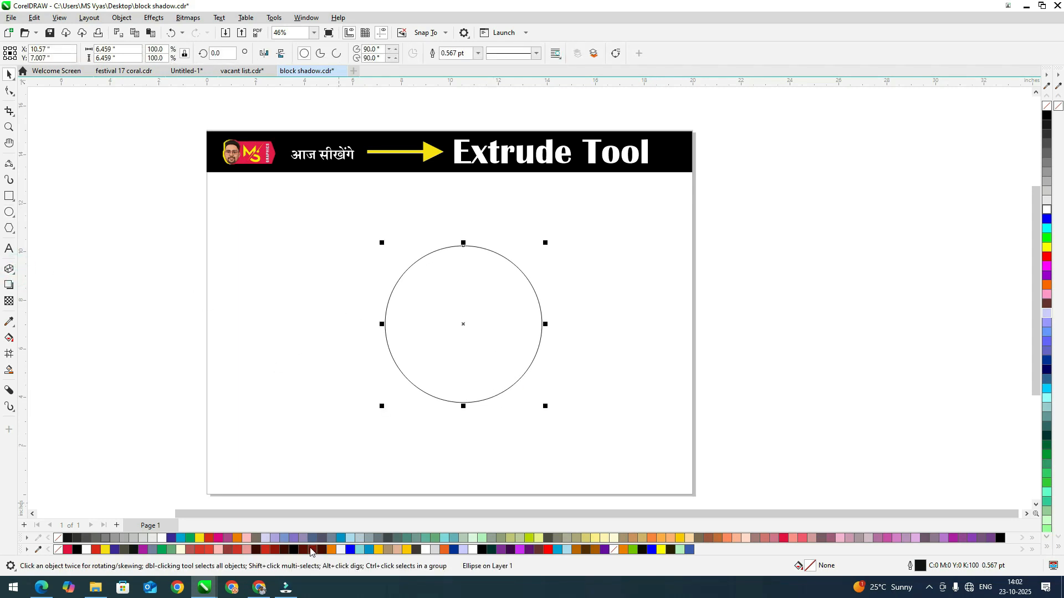
pyautogui.click(311, 550)
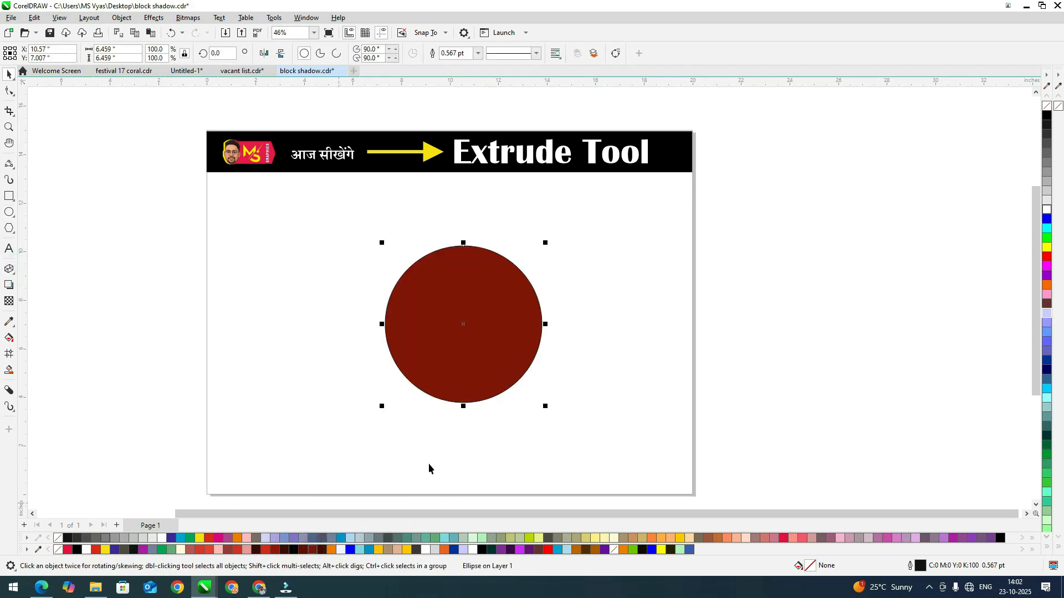
# Step: Extrude the dark red circle up and to the right, with the vanishing point at about 9.47, 4.0 inches
pyautogui.click(9, 270)
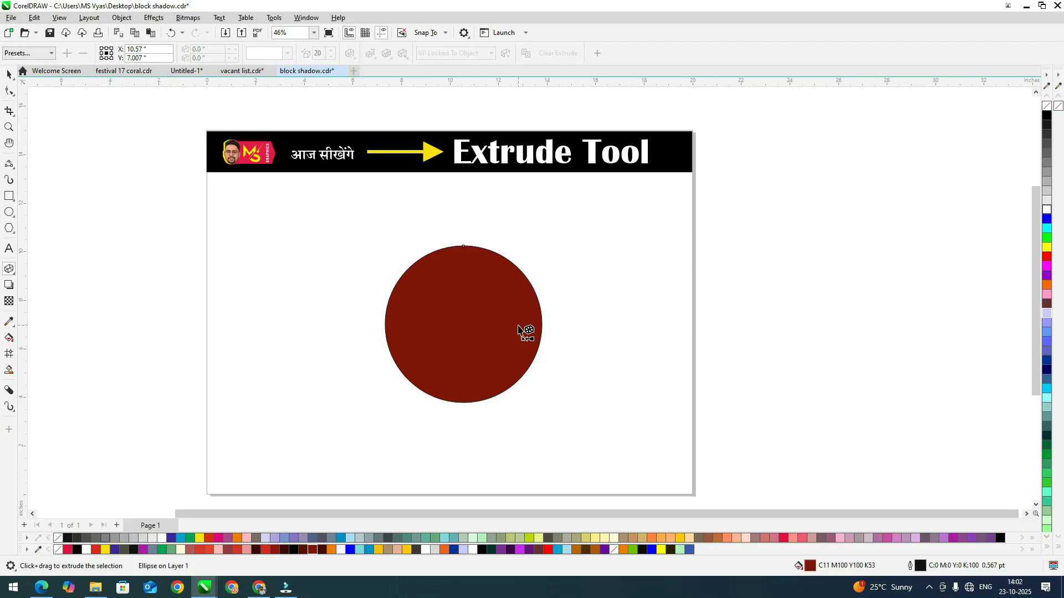
pyautogui.scroll(1, 518, 329)
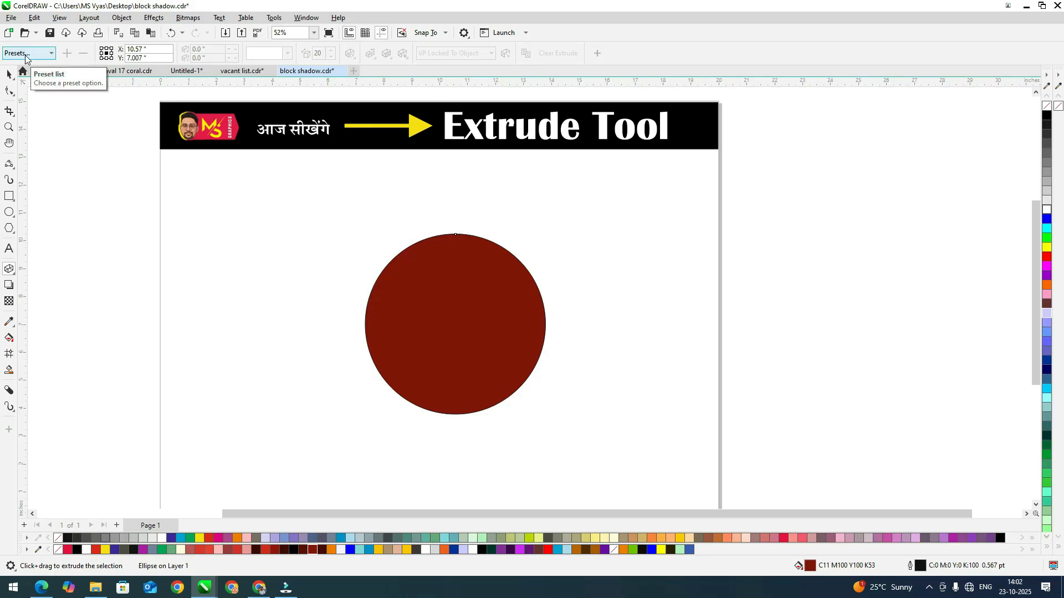
pyautogui.moveTo(474, 346); pyautogui.dragTo(719, 214)
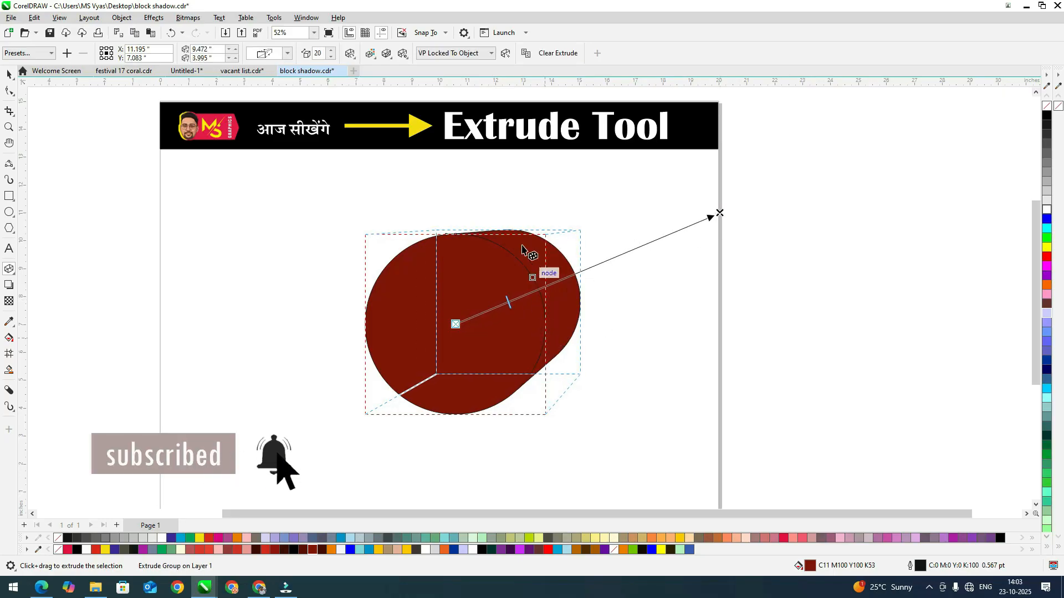
pyautogui.scroll(2, 470, 350)
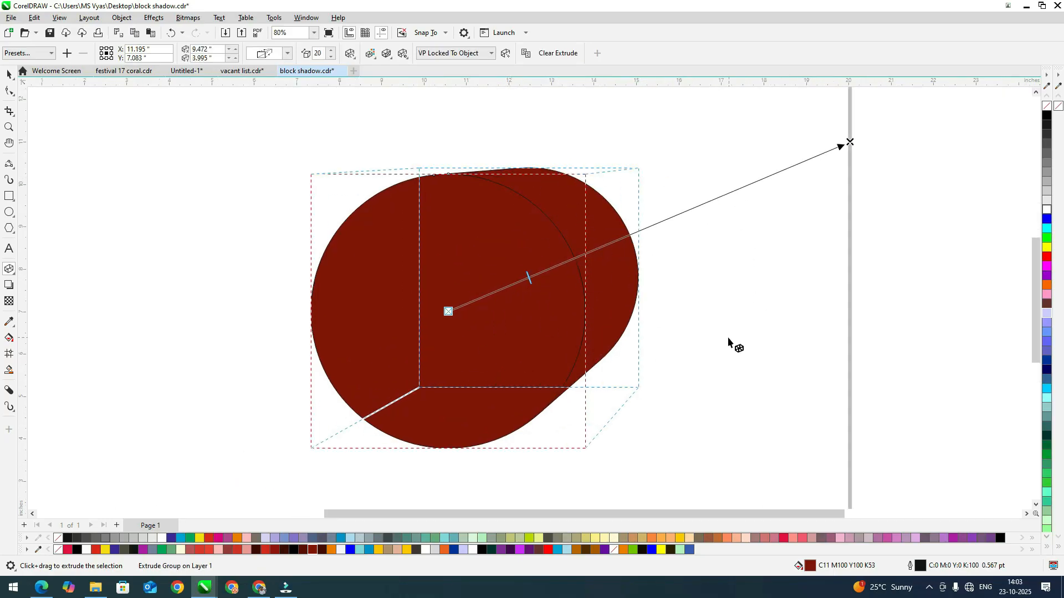
pyautogui.scroll(-2, 632, 321)
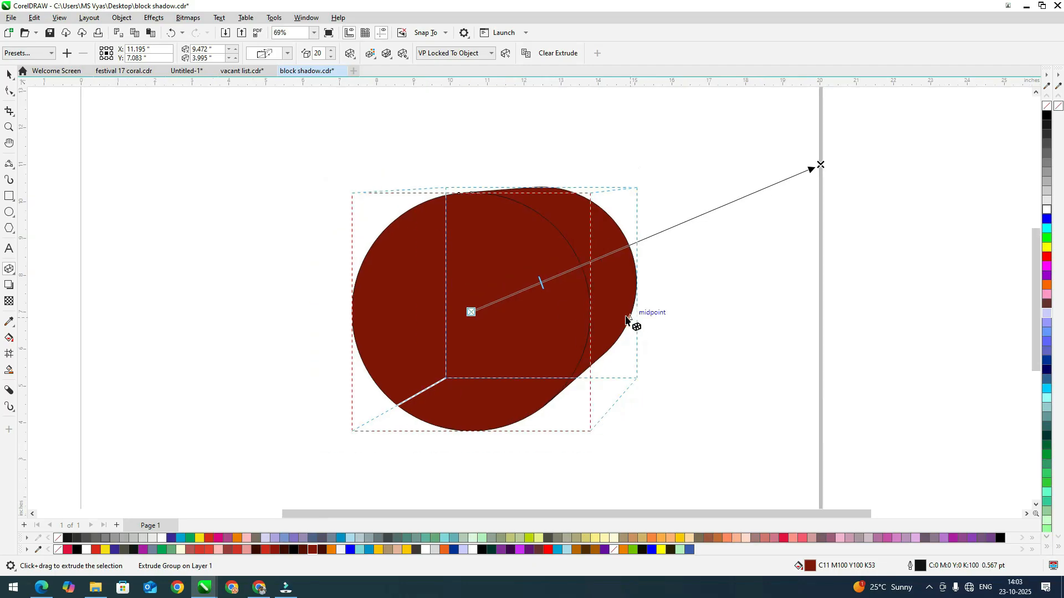
pyautogui.scroll(-1, 635, 322)
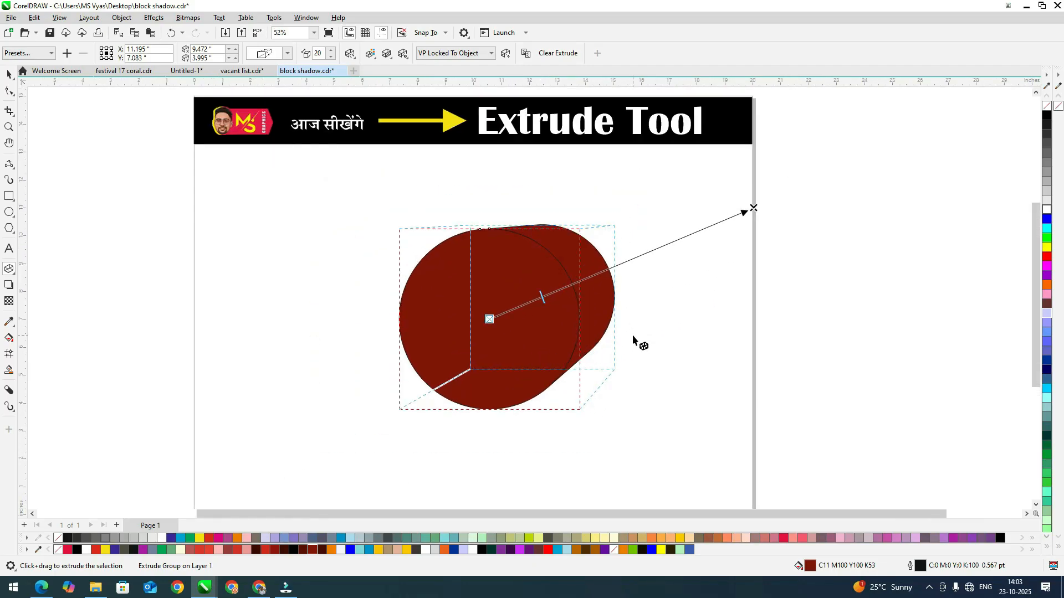
pyautogui.scroll(1, 671, 279)
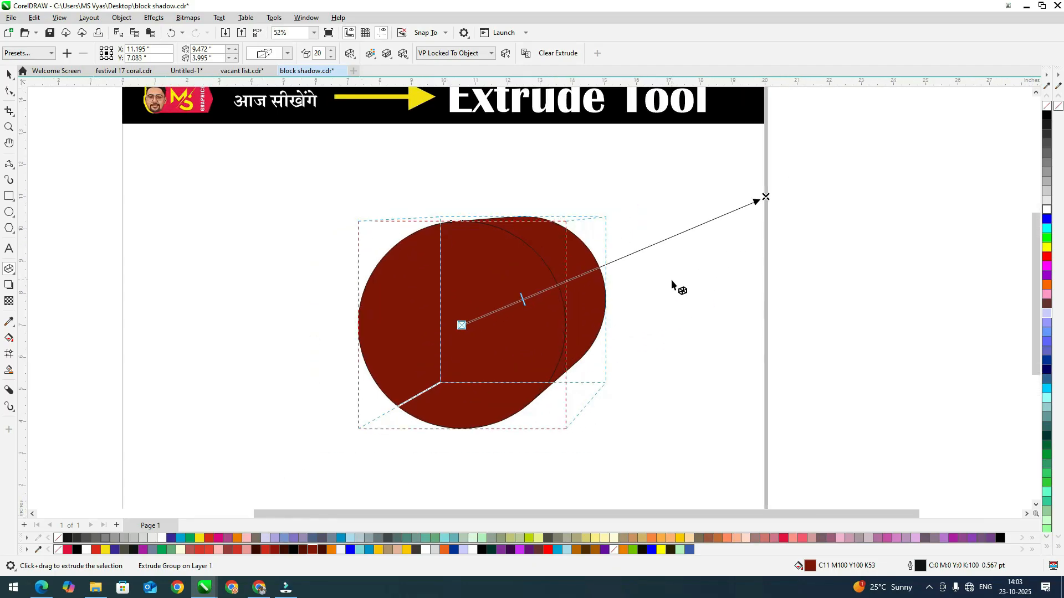
# Step: Try the Extrude Top Left, Extrude Top and Extrude Top Right presets on the circle
pyautogui.click(27, 56)
pyautogui.click(38, 66)
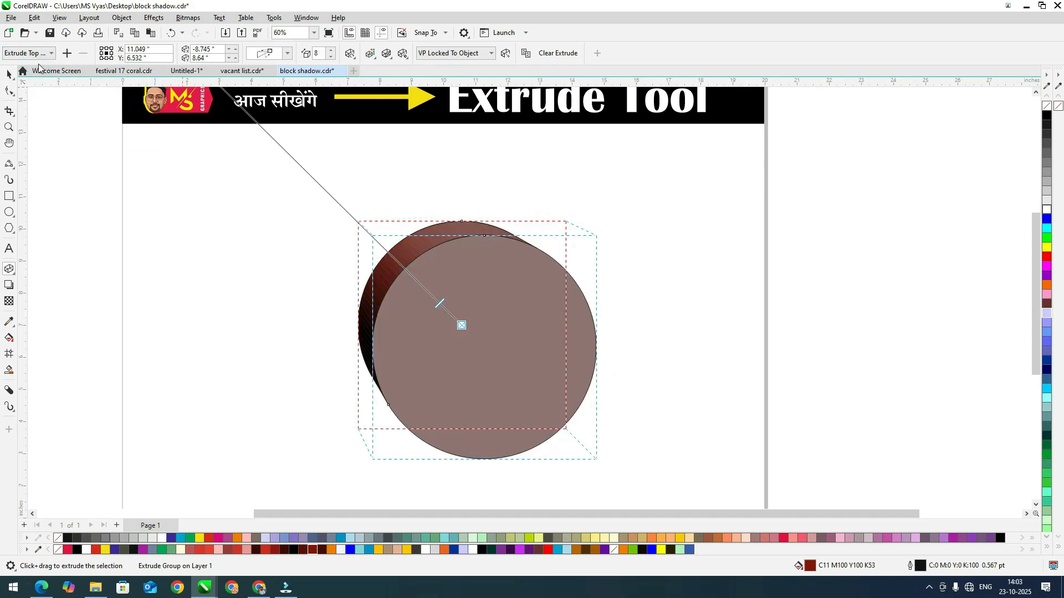
pyautogui.click(39, 54)
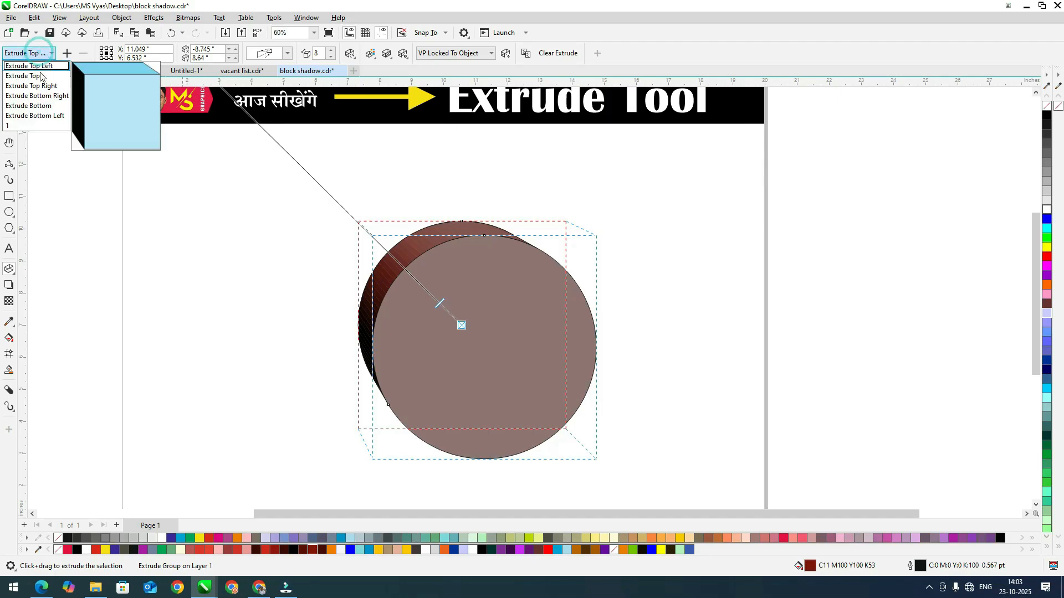
pyautogui.click(40, 76)
pyautogui.click(47, 54)
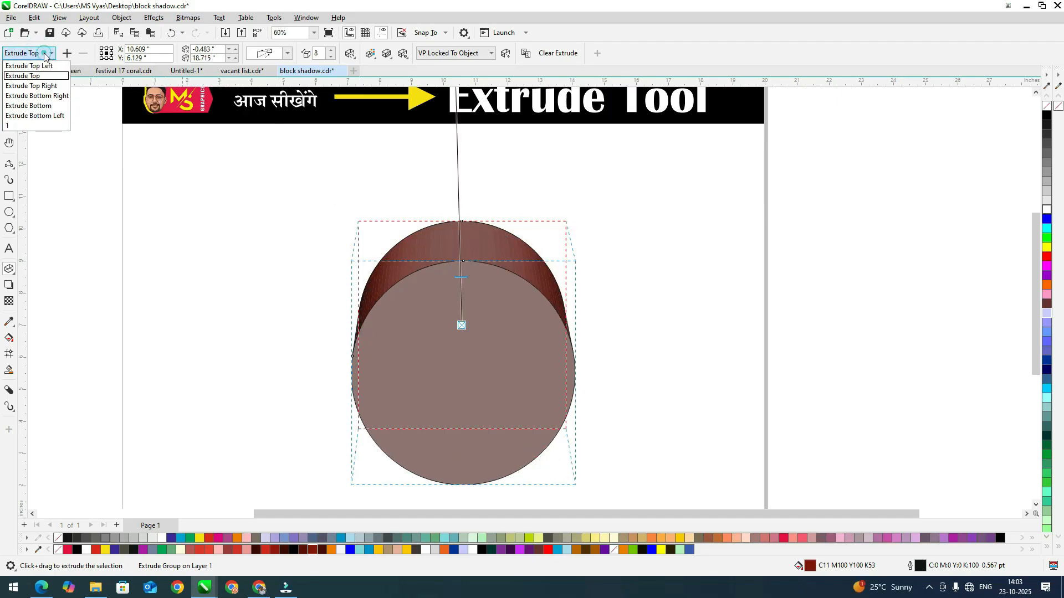
pyautogui.click(45, 88)
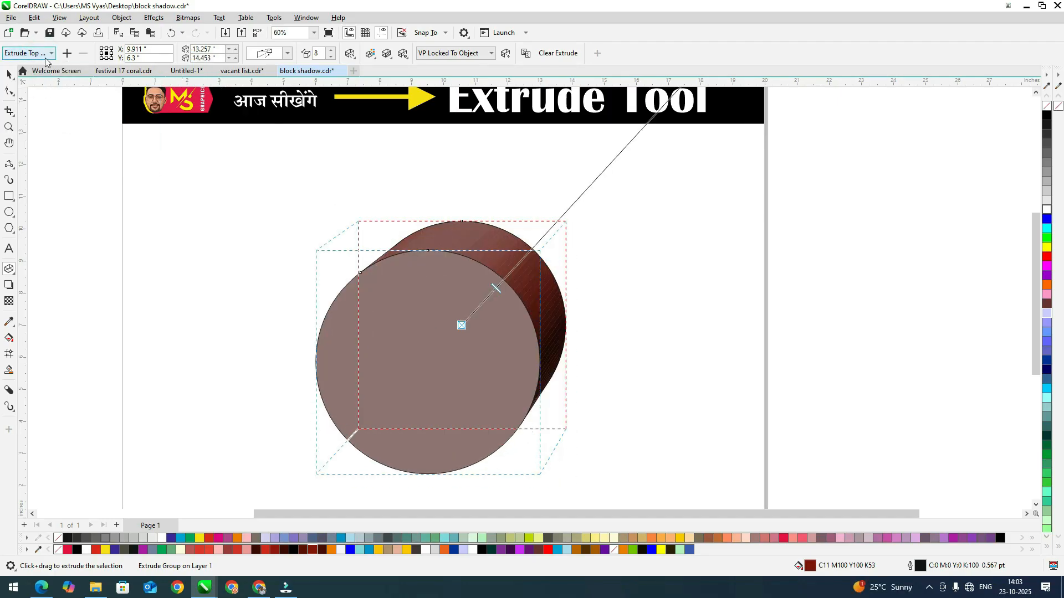
# Step: Try the Extrude Bottom preset on the circle and settle on the Extrude Bottom Left preset
pyautogui.click(48, 53)
pyautogui.click(58, 75)
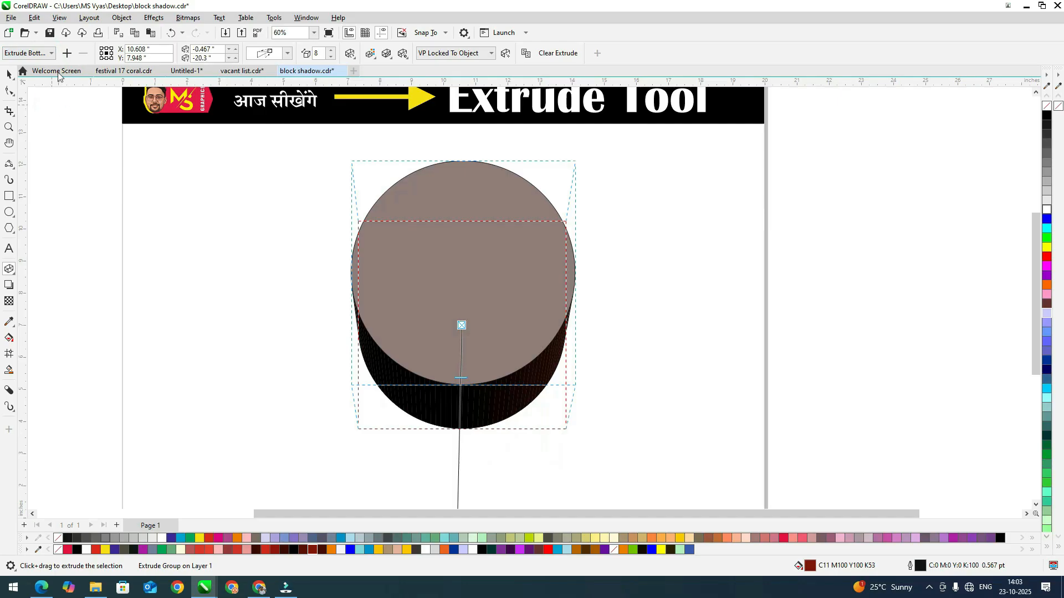
pyautogui.click(46, 54)
pyautogui.click(55, 114)
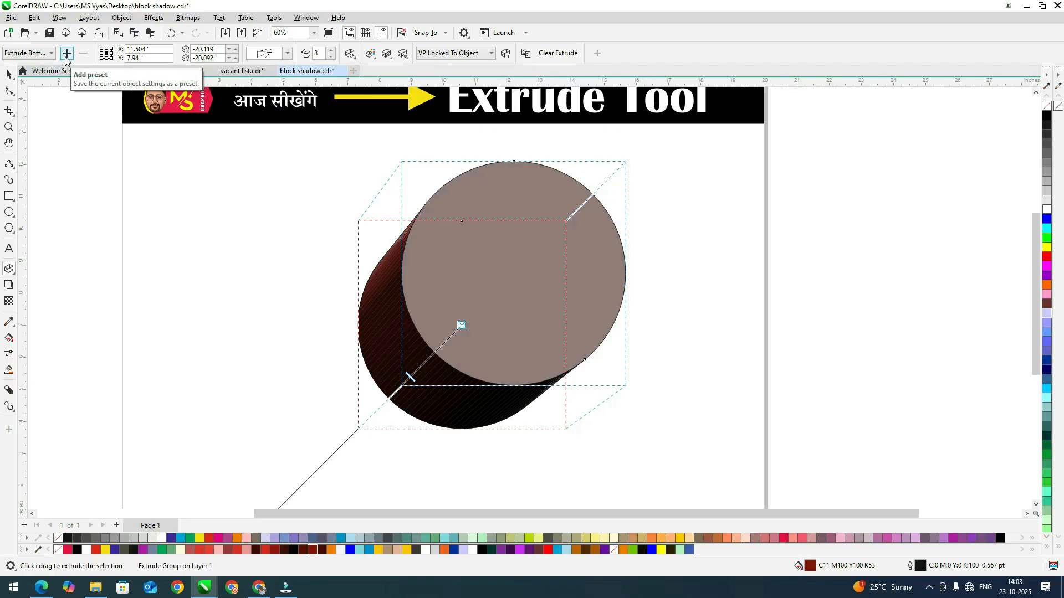
pyautogui.click(31, 55)
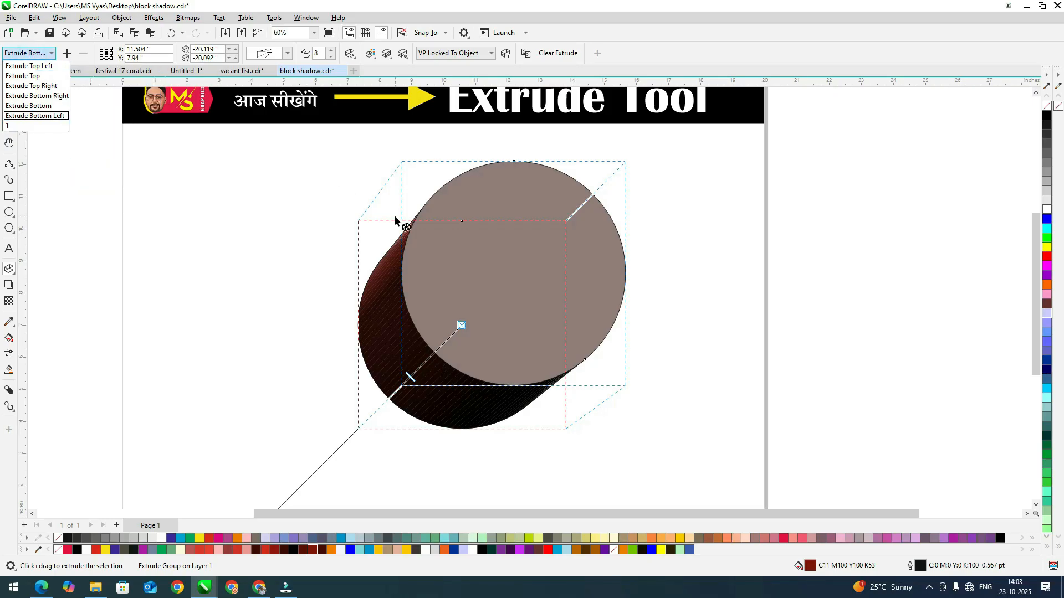
# Step: Try the Small Back, Small Front and Big Back extrusion types on the circle
pyautogui.click(287, 53)
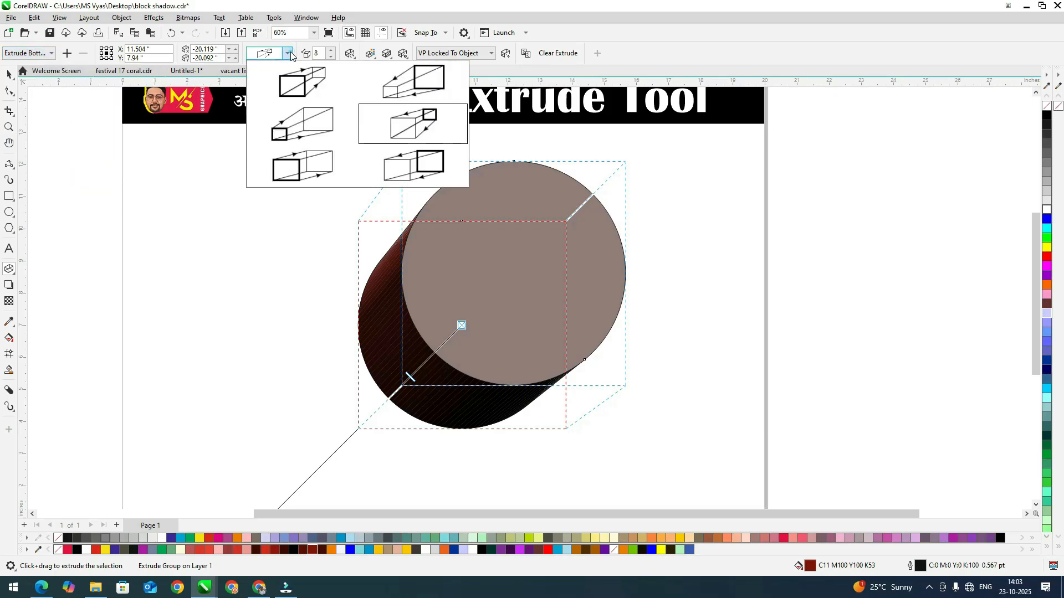
pyautogui.click(303, 96)
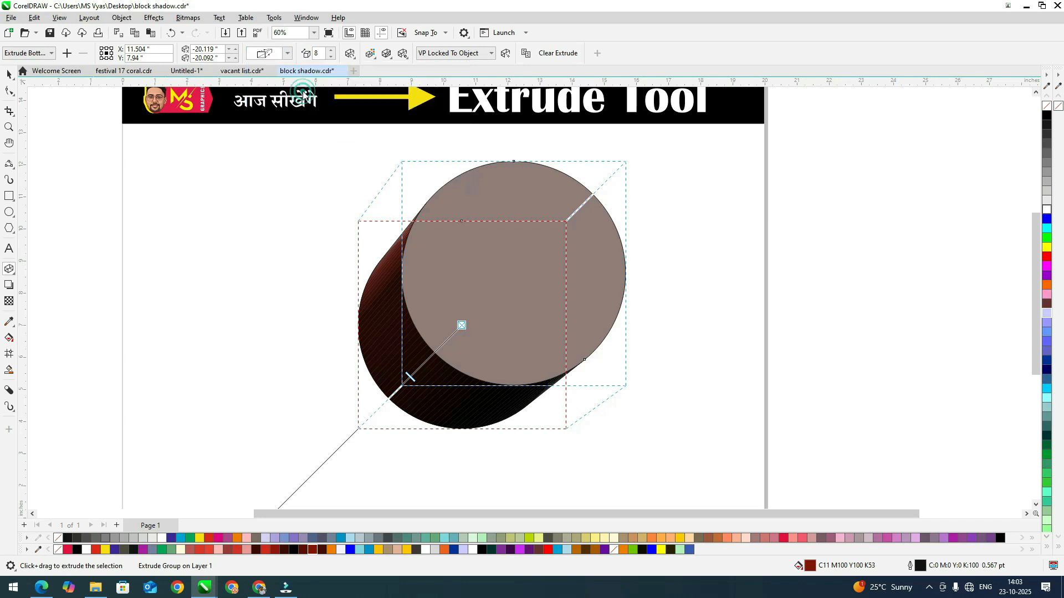
pyautogui.click(287, 53)
pyautogui.click(403, 86)
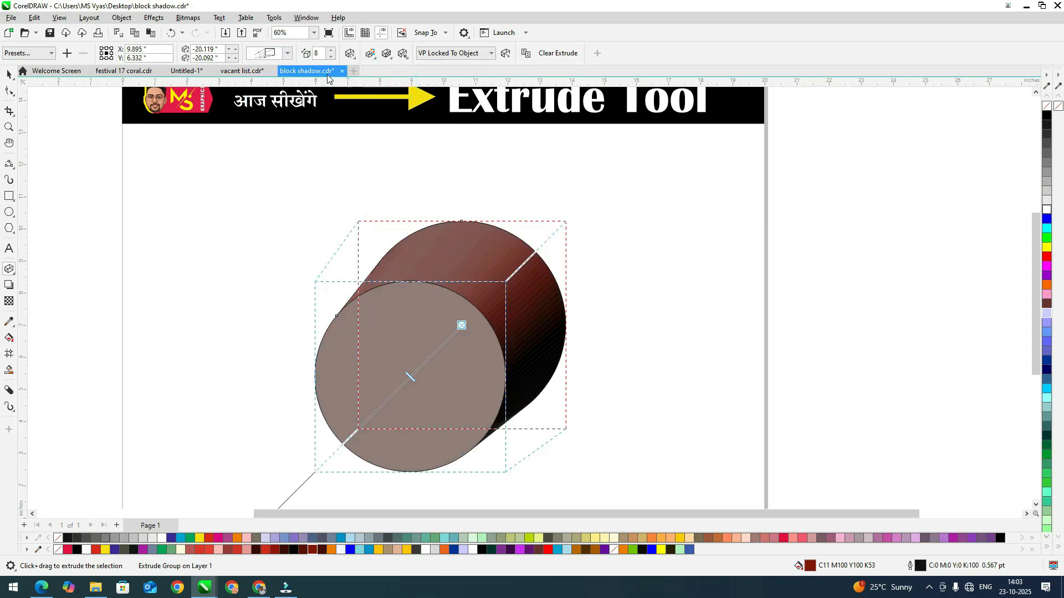
pyautogui.click(287, 56)
pyautogui.click(305, 126)
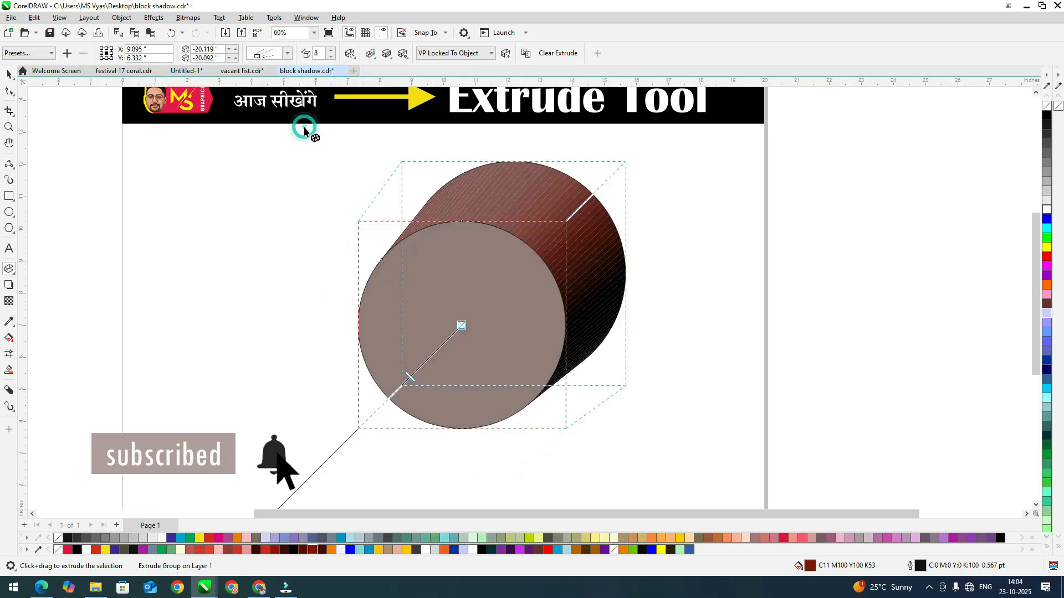
# Step: Apply the Front Parallel extrusion type and move the vanishing point to about -14.83, 0.64 inches so the cylinder extends left
pyautogui.click(287, 54)
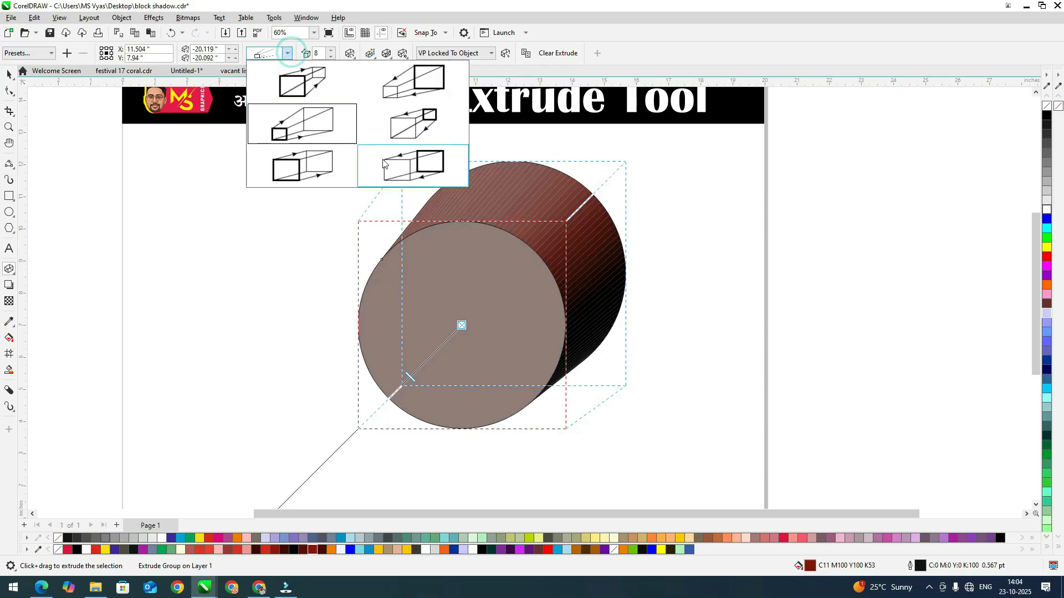
pyautogui.click(450, 164)
pyautogui.scroll(-4, 451, 166)
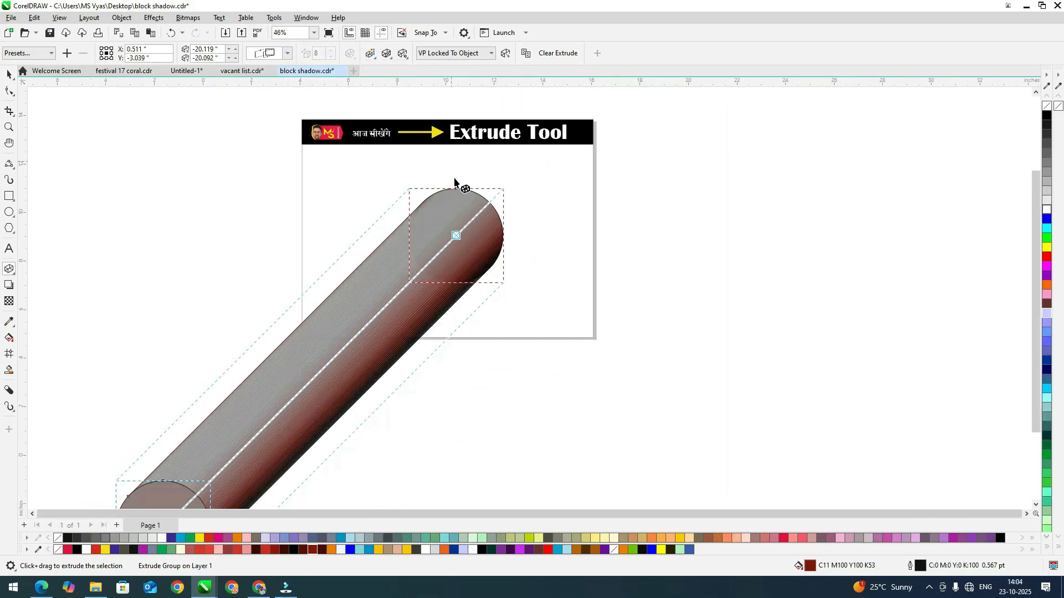
pyautogui.scroll(1, 442, 151)
pyautogui.scroll(1, 451, 173)
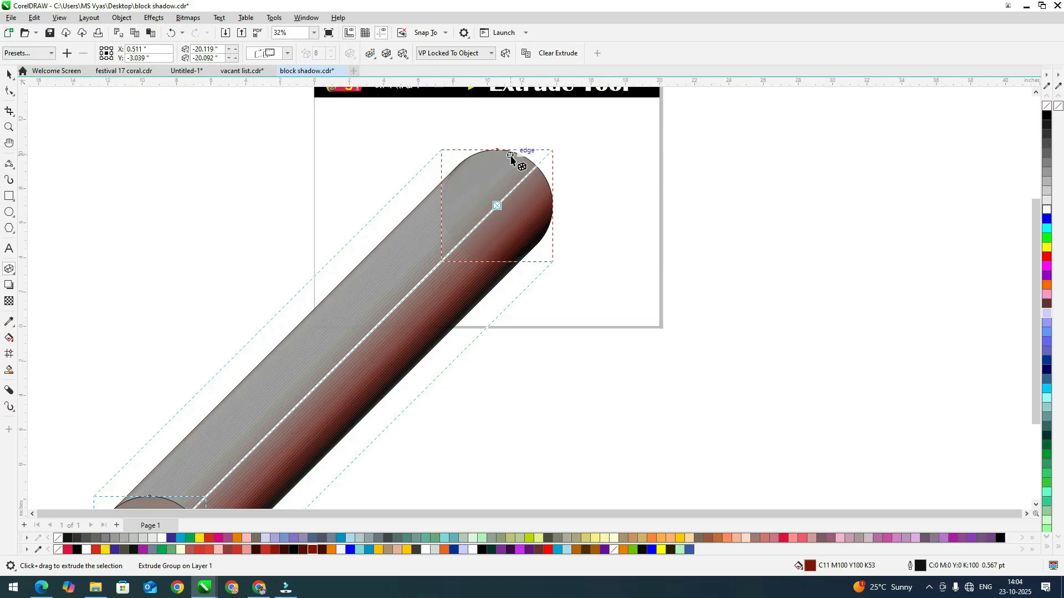
pyautogui.scroll(-1, 441, 271)
pyautogui.scroll(-2, 442, 271)
pyautogui.moveTo(288, 410); pyautogui.dragTo(339, 206)
pyautogui.scroll(3, 450, 66)
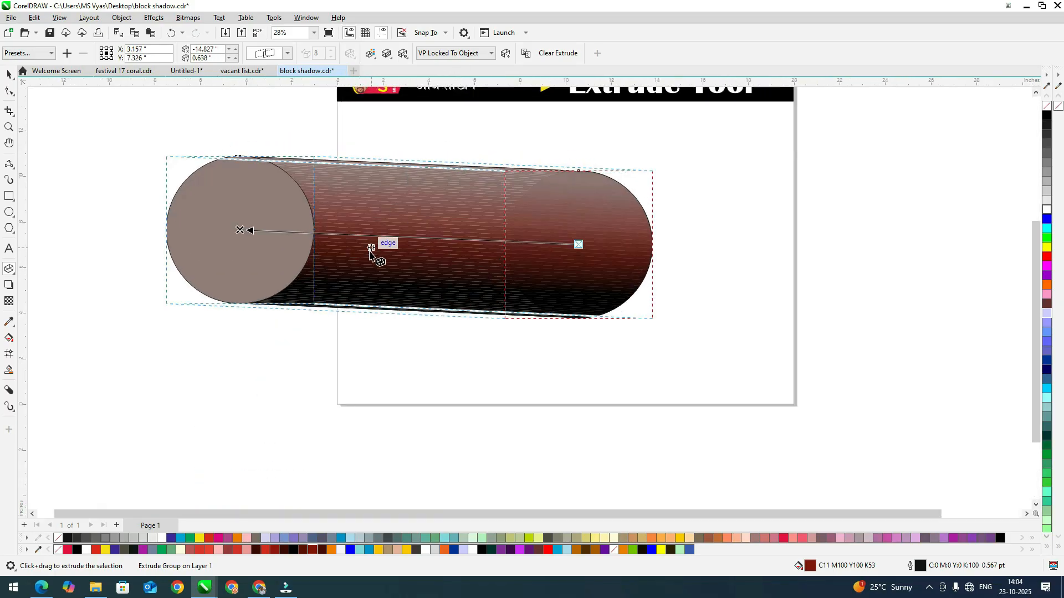
pyautogui.scroll(-1, 437, 72)
# Step: Switch the extrusion type to Small Back and raise the extrusion depth to 99
pyautogui.click(287, 53)
pyautogui.click(317, 75)
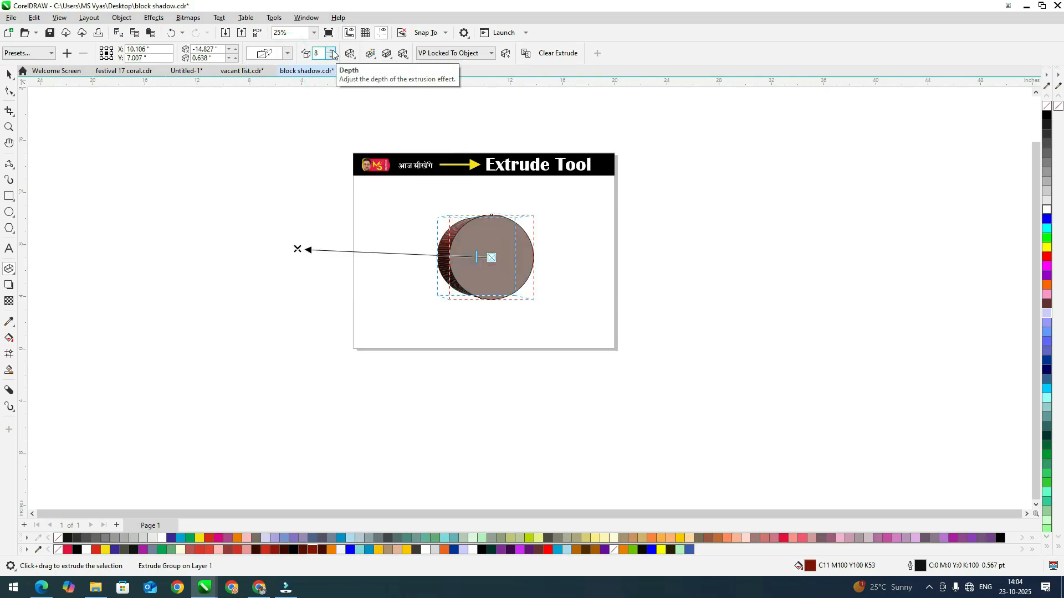
pyautogui.click(332, 50)
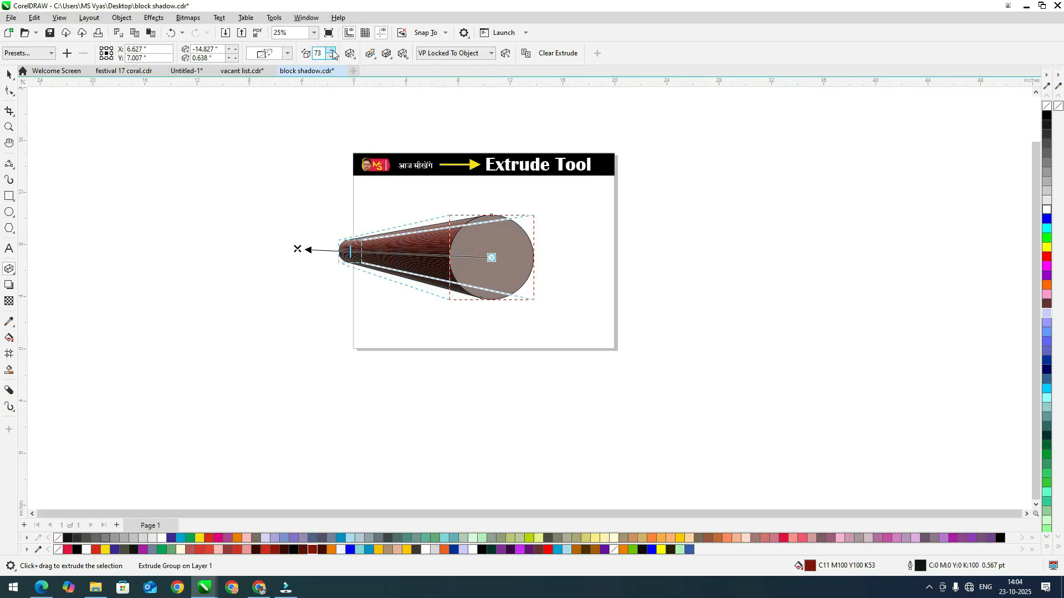
pyautogui.scroll(2, 464, 165)
pyautogui.click(329, 50)
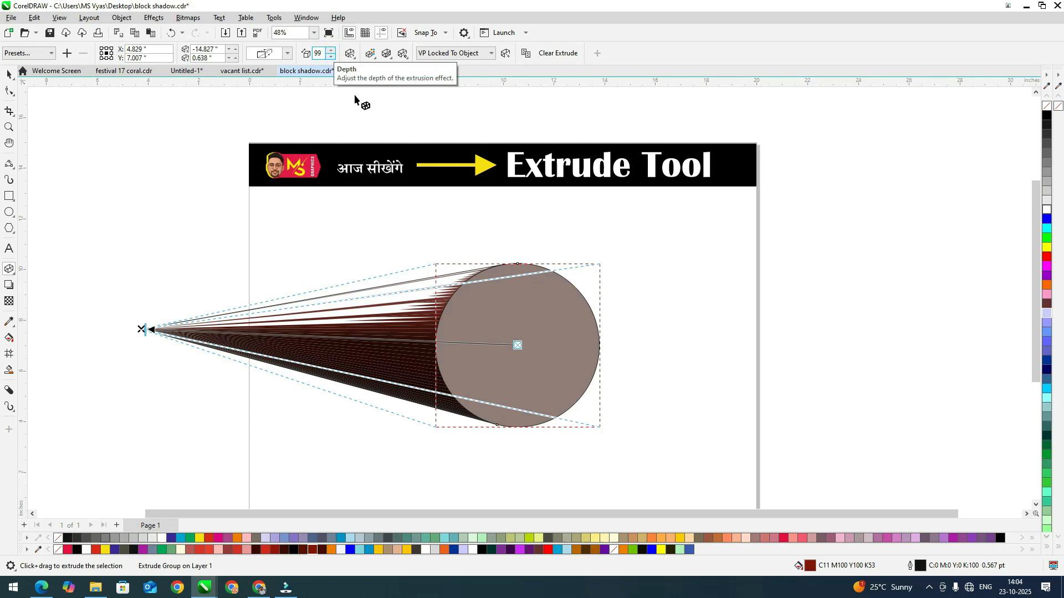
# Step: Reduce the extrusion depth to 49
pyautogui.click(330, 57)
pyautogui.click(331, 57)
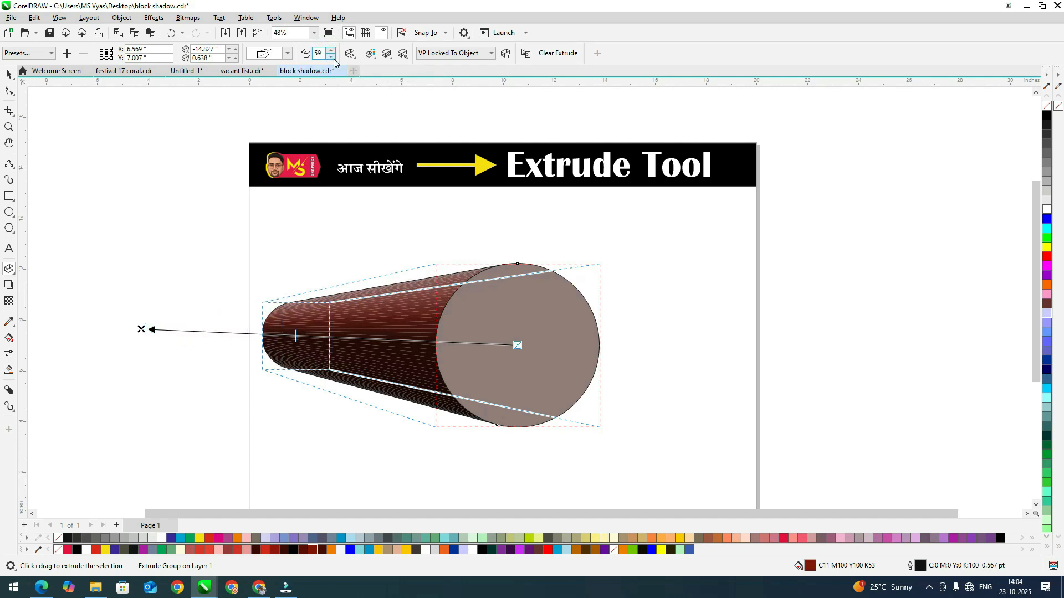
pyautogui.click(330, 57)
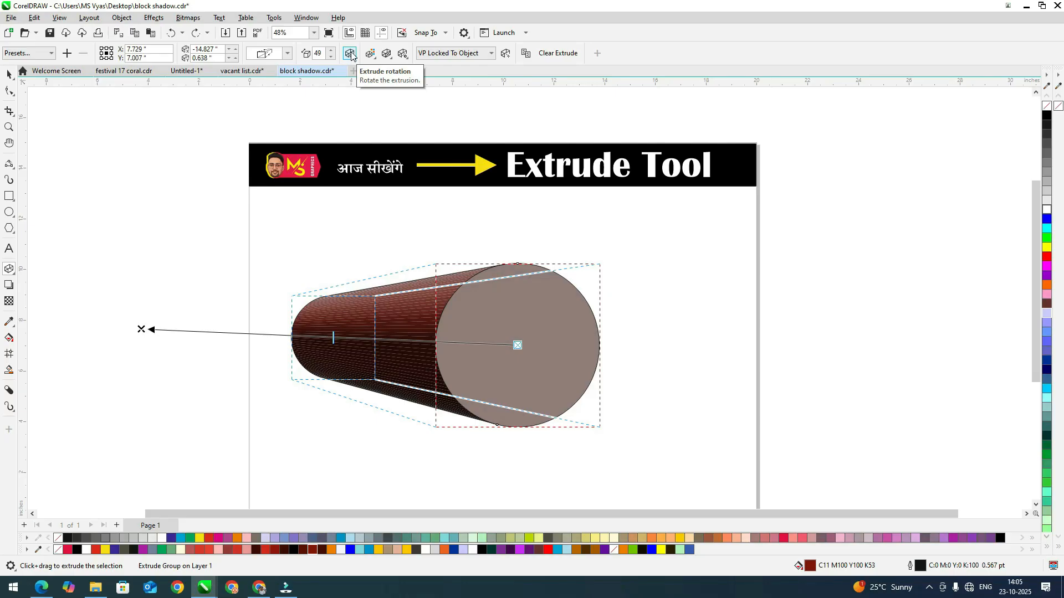
# Step: Rotate the cylinder extrusion freehand in 3D, and set its rotation values to x -10 and y 18
pyautogui.click(351, 55)
pyautogui.moveTo(425, 115)
pyautogui.mouseDown()
pyautogui.moveTo(418, 105)
pyautogui.moveTo(421, 118)
pyautogui.mouseUp()
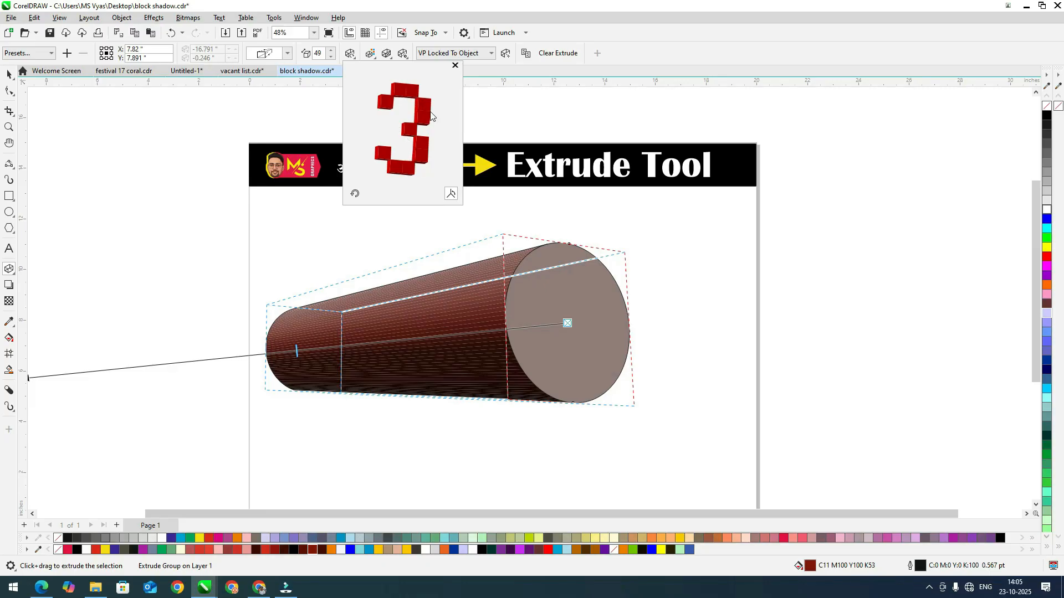
pyautogui.click(451, 194)
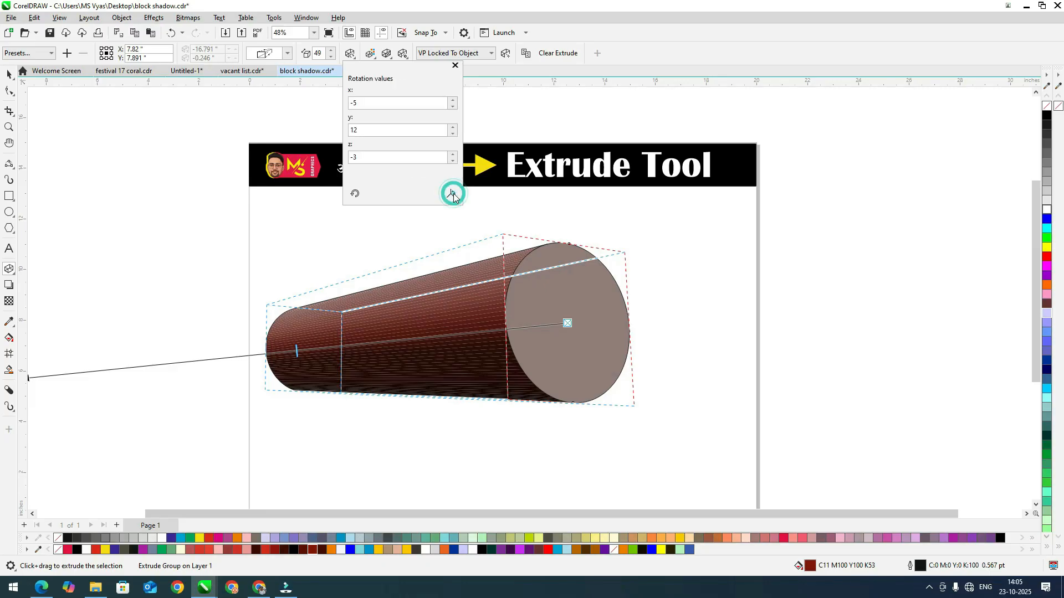
pyautogui.click(389, 103)
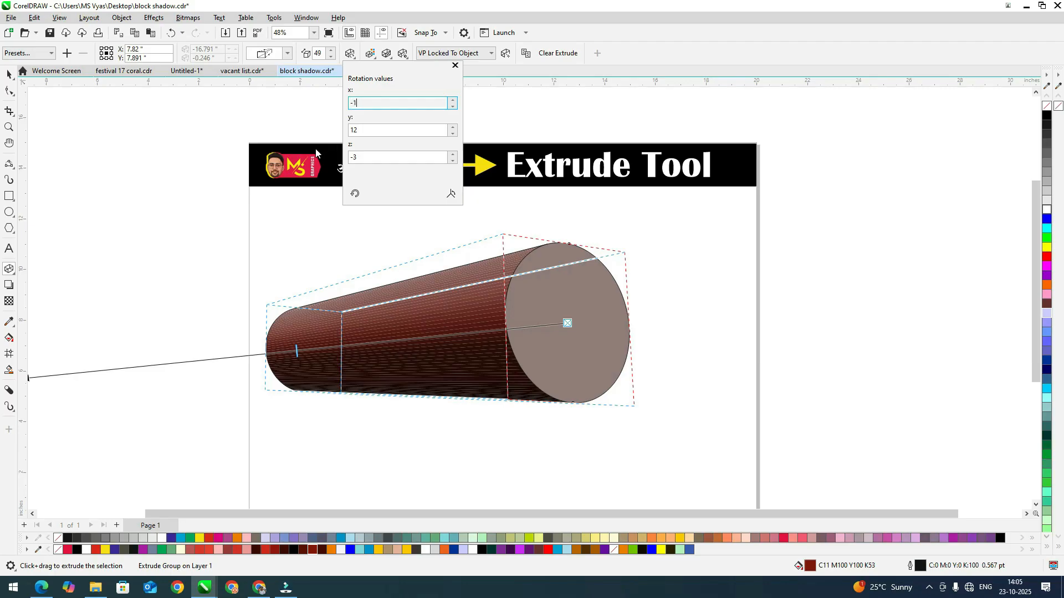
pyautogui.press('Return')
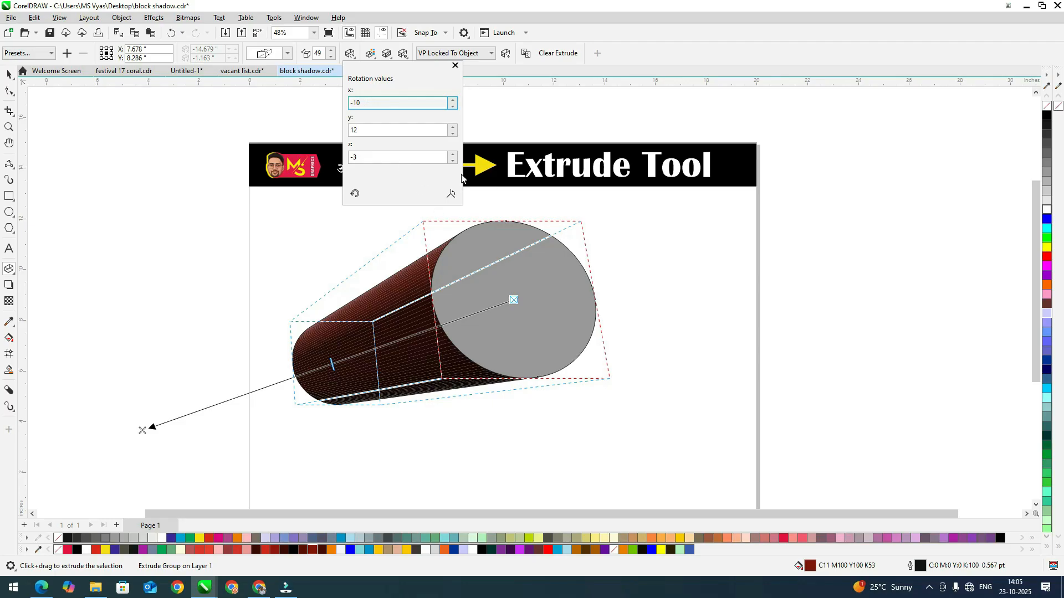
pyautogui.doubleClick(397, 131)
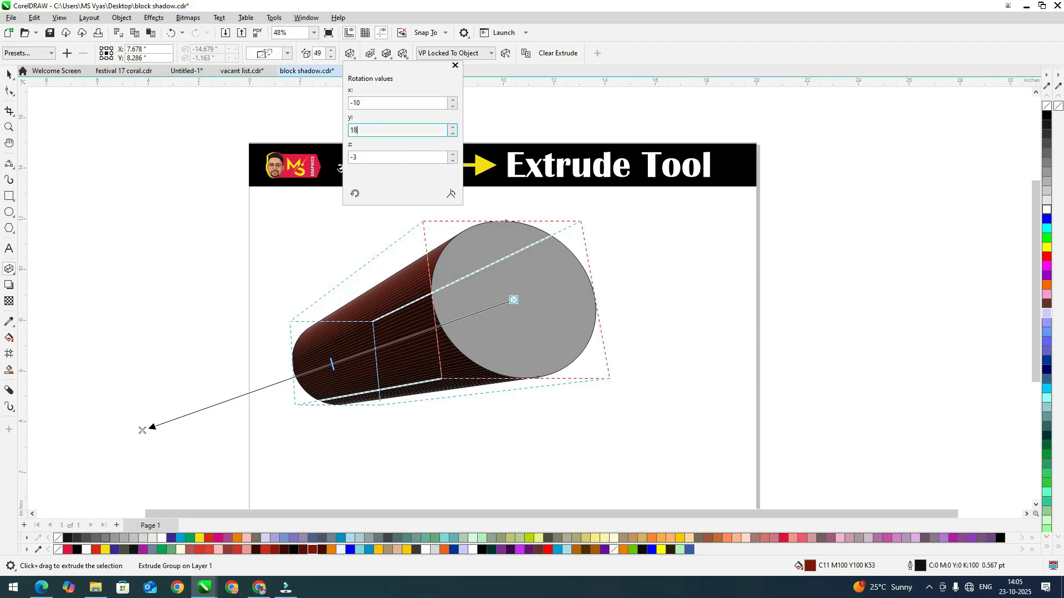
pyautogui.write('18')
pyautogui.press('Return')
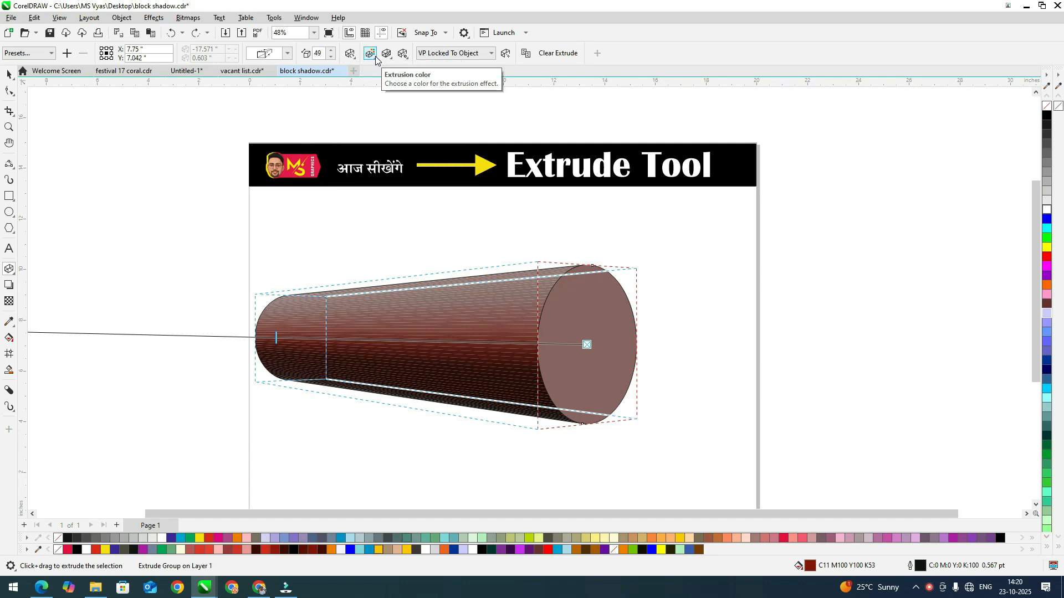
# Step: Try a solid color on the extruded sides, and switch the extrusion to color shading
pyautogui.click(371, 53)
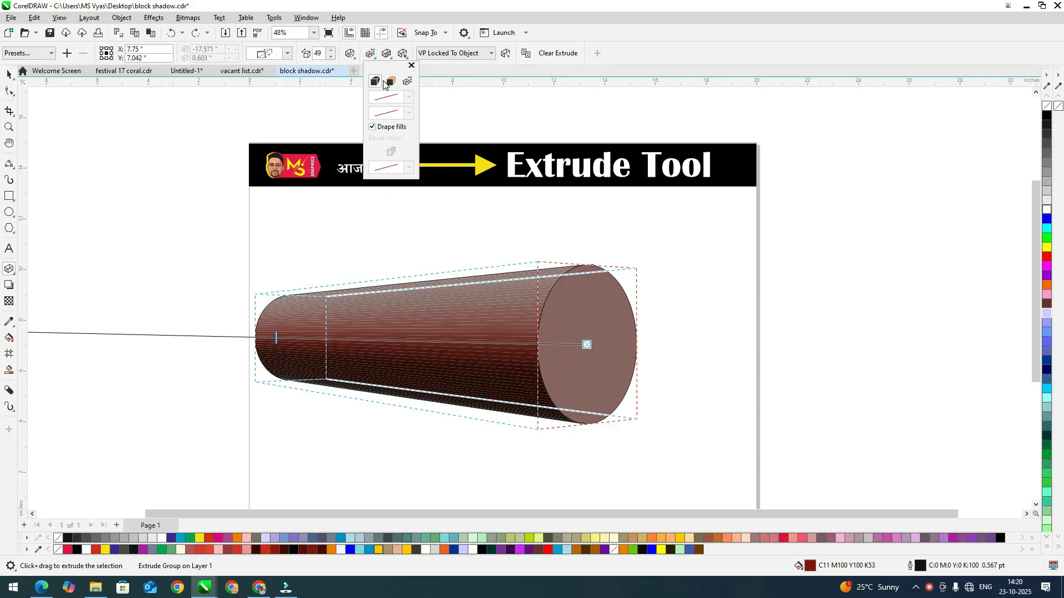
pyautogui.click(390, 82)
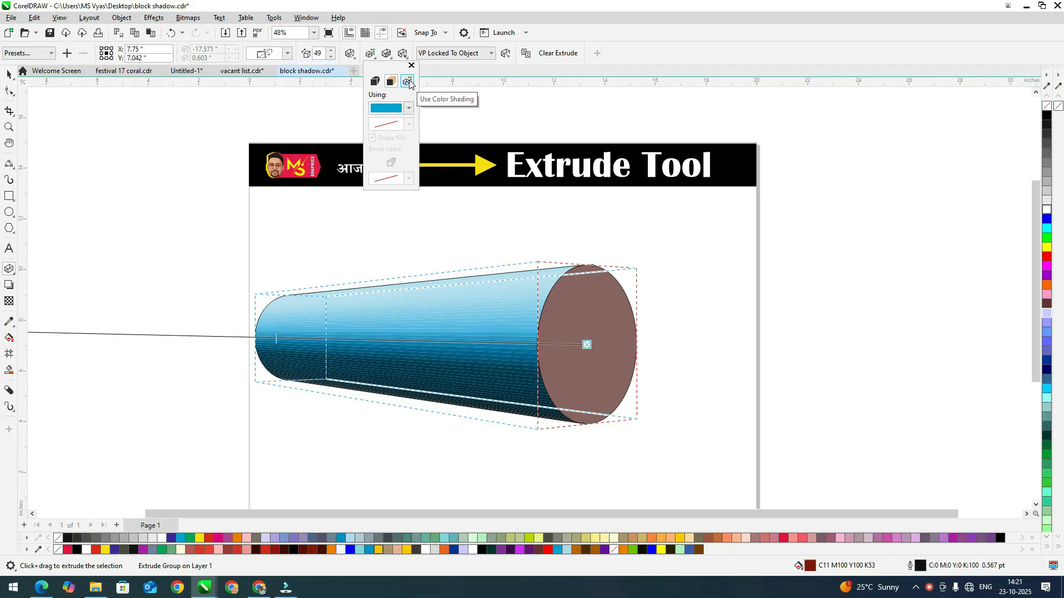
pyautogui.click(408, 82)
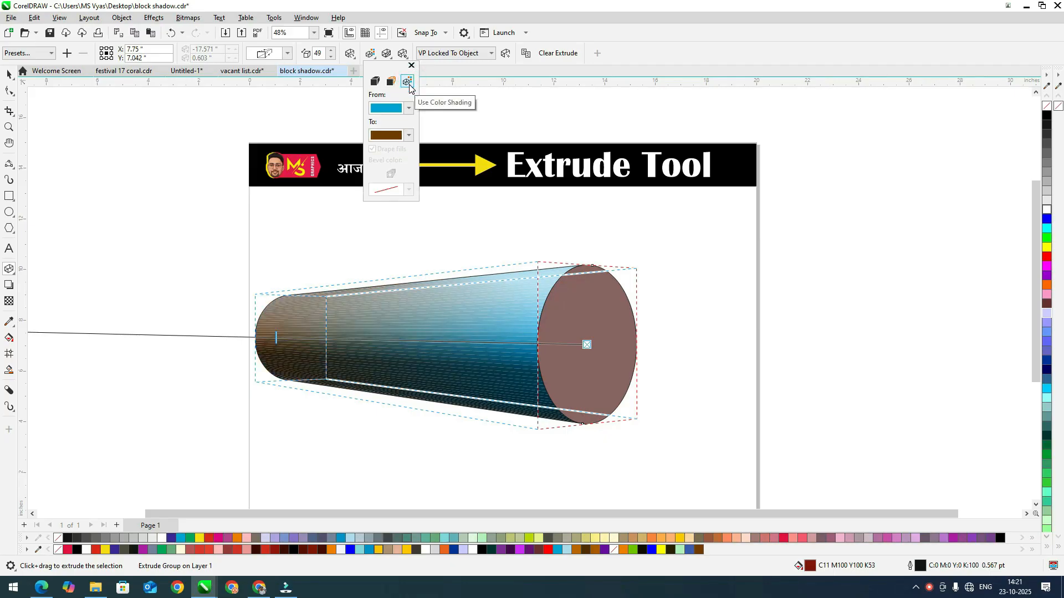
# Step: Set the shading's From color to orange and its To color to a near-black brown
pyautogui.click(408, 108)
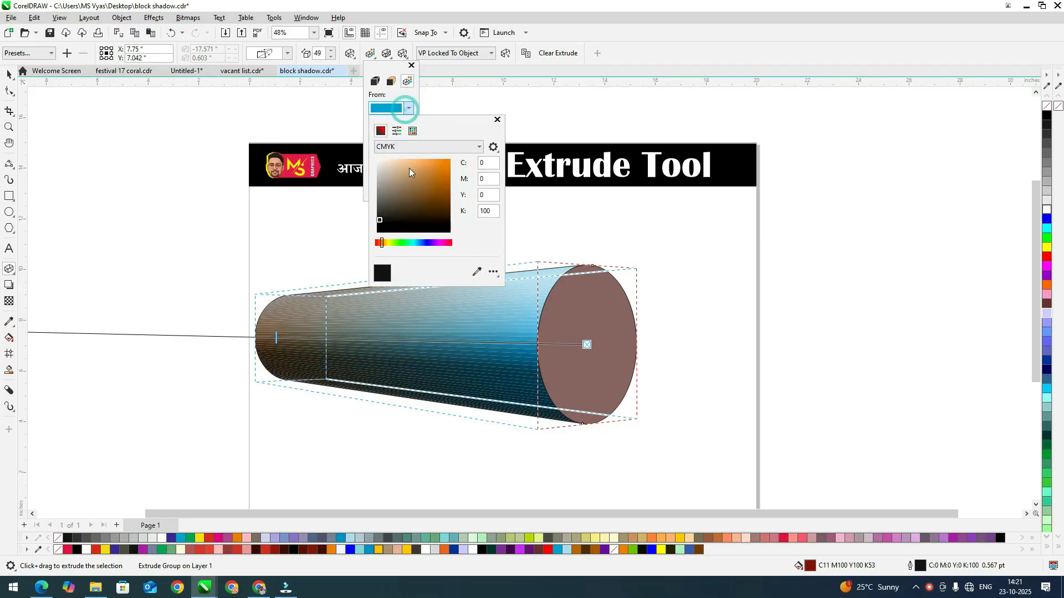
pyautogui.click(447, 161)
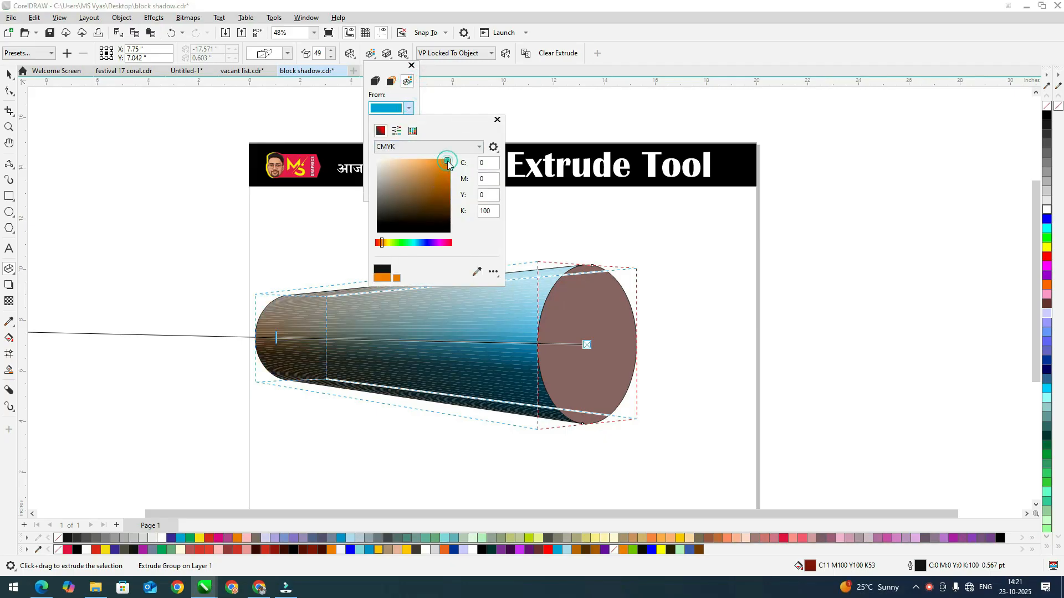
pyautogui.click(410, 108)
pyautogui.click(410, 136)
pyautogui.moveTo(392, 253); pyautogui.dragTo(385, 258)
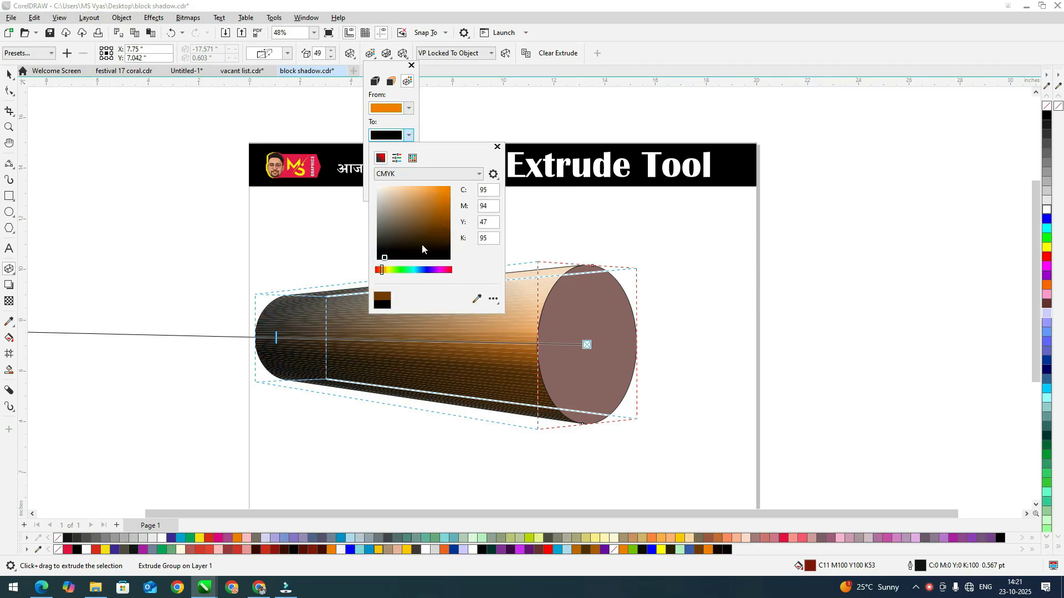
pyautogui.click(421, 245)
pyautogui.click(277, 338)
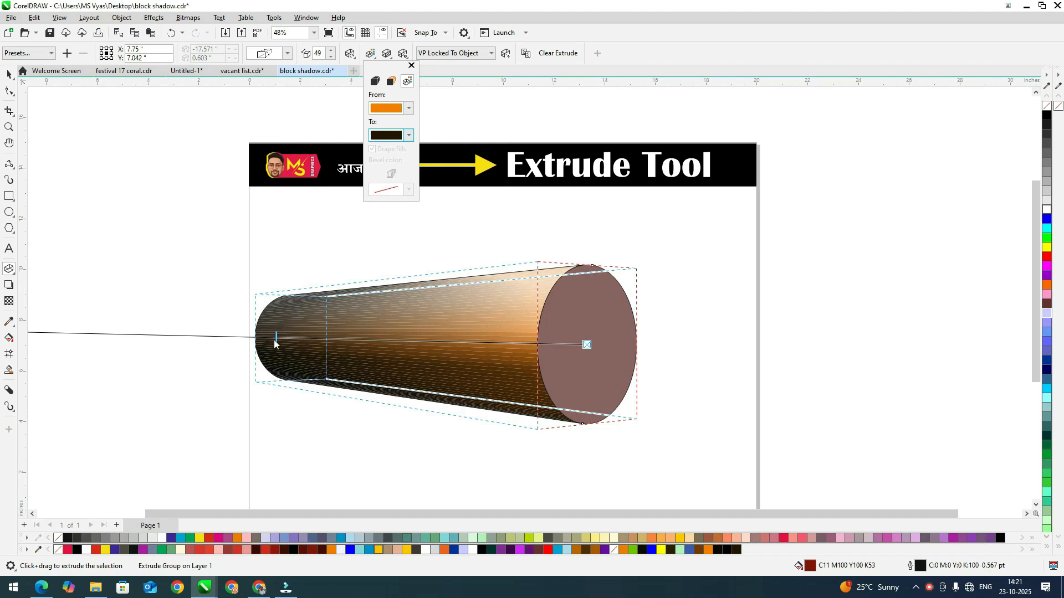
pyautogui.click(276, 341)
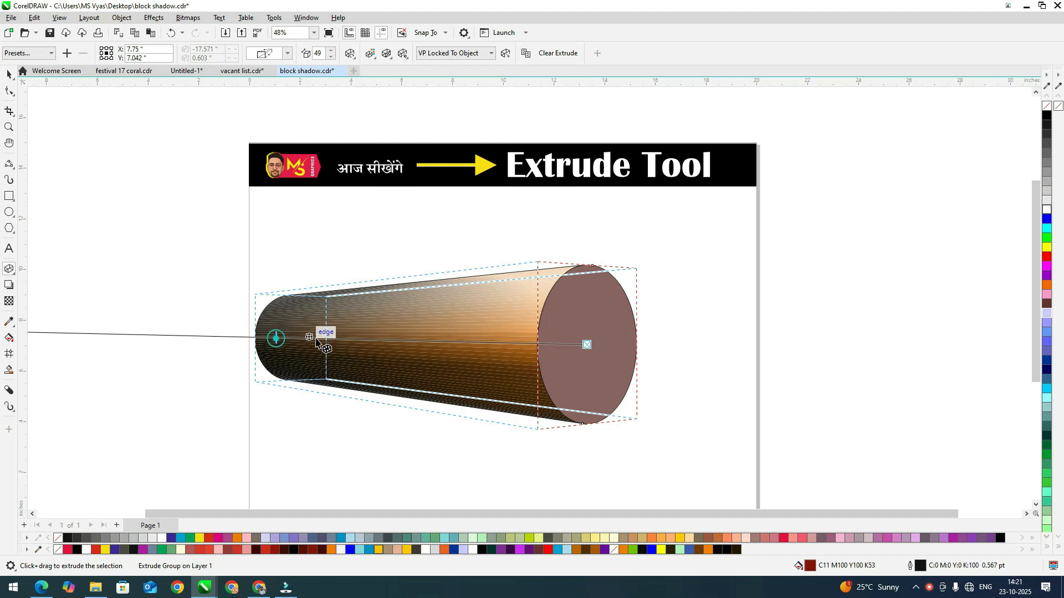
# Step: Try the object fill on the extrusion, and return it to color shading
pyautogui.click(371, 55)
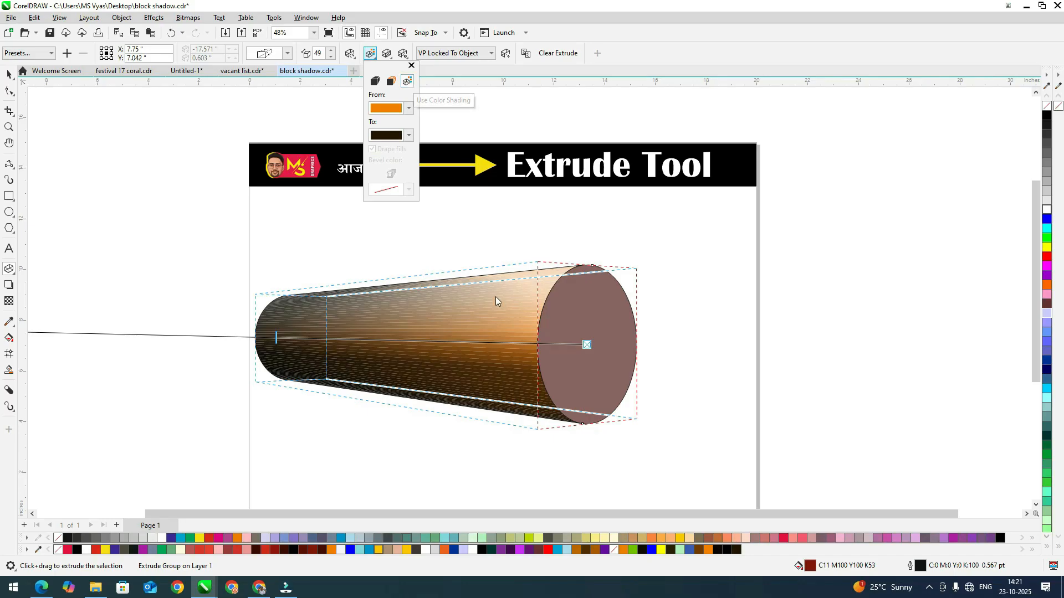
pyautogui.scroll(5, 541, 311)
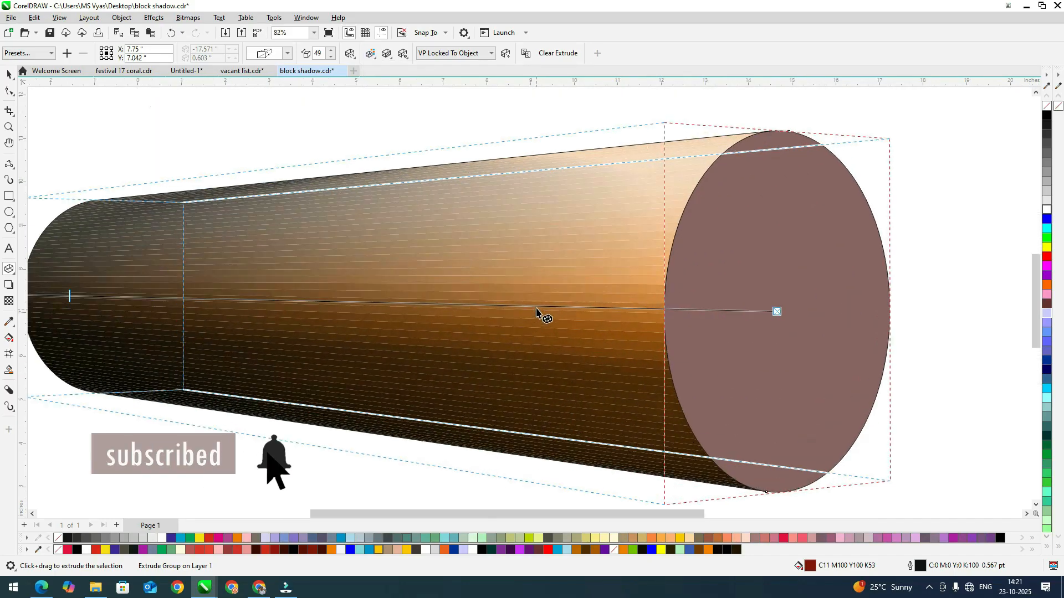
pyautogui.scroll(-3, 583, 305)
pyautogui.scroll(-3, 582, 310)
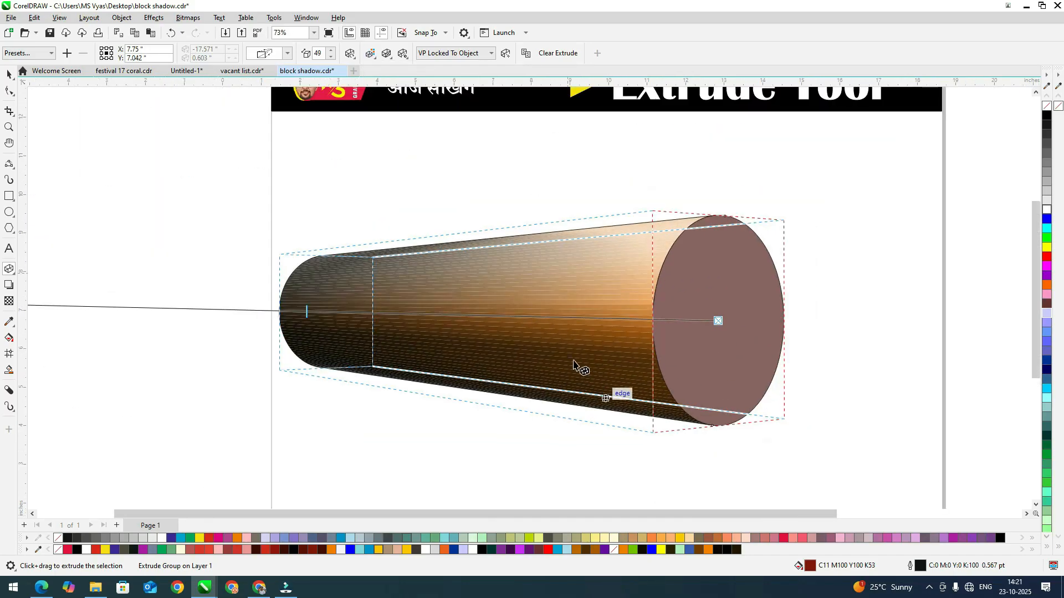
pyautogui.click(375, 59)
pyautogui.click(375, 59)
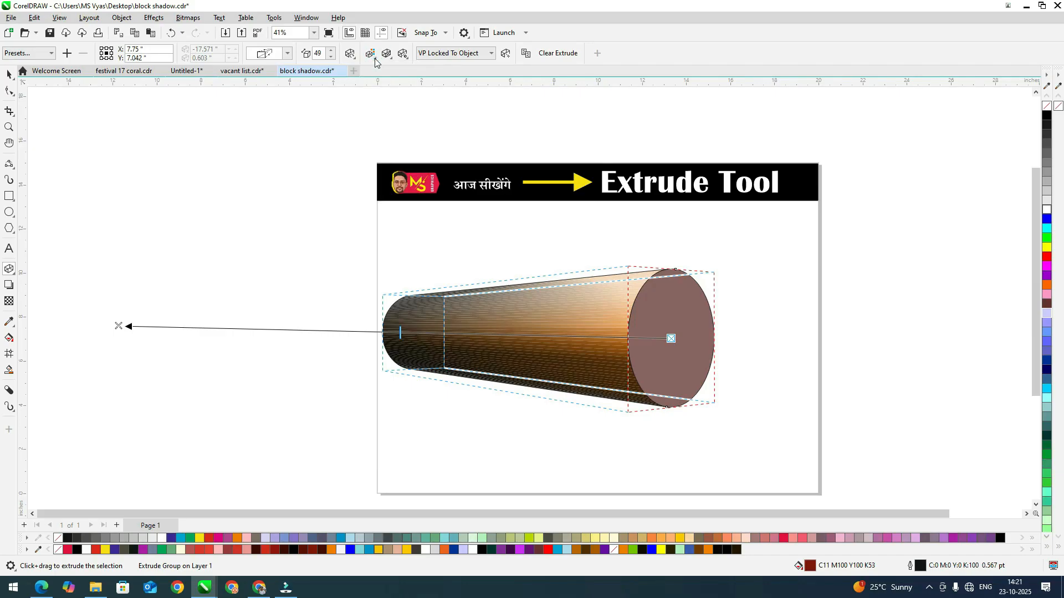
pyautogui.click(370, 54)
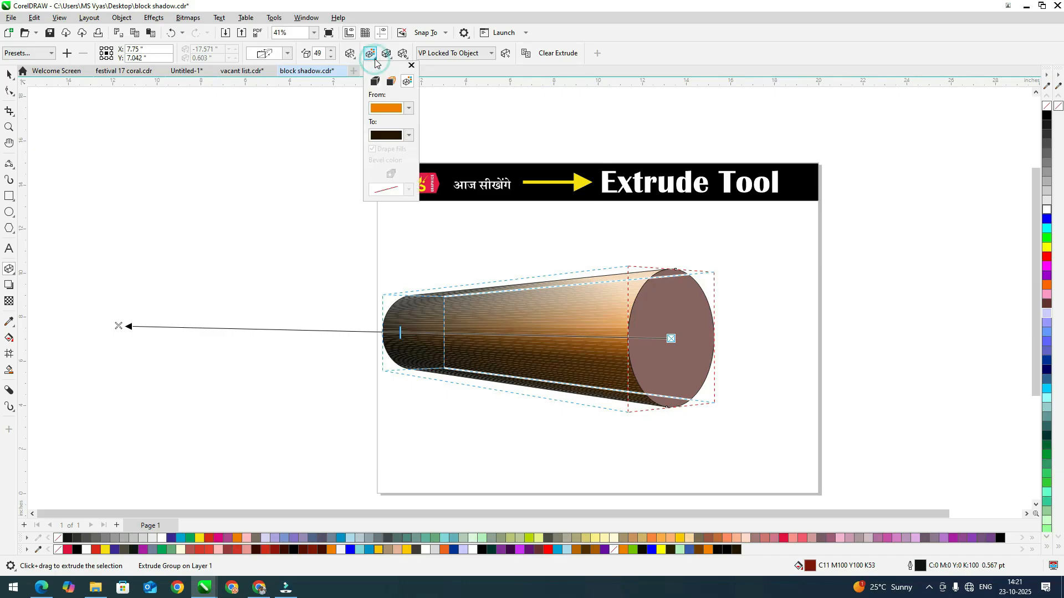
pyautogui.click(377, 83)
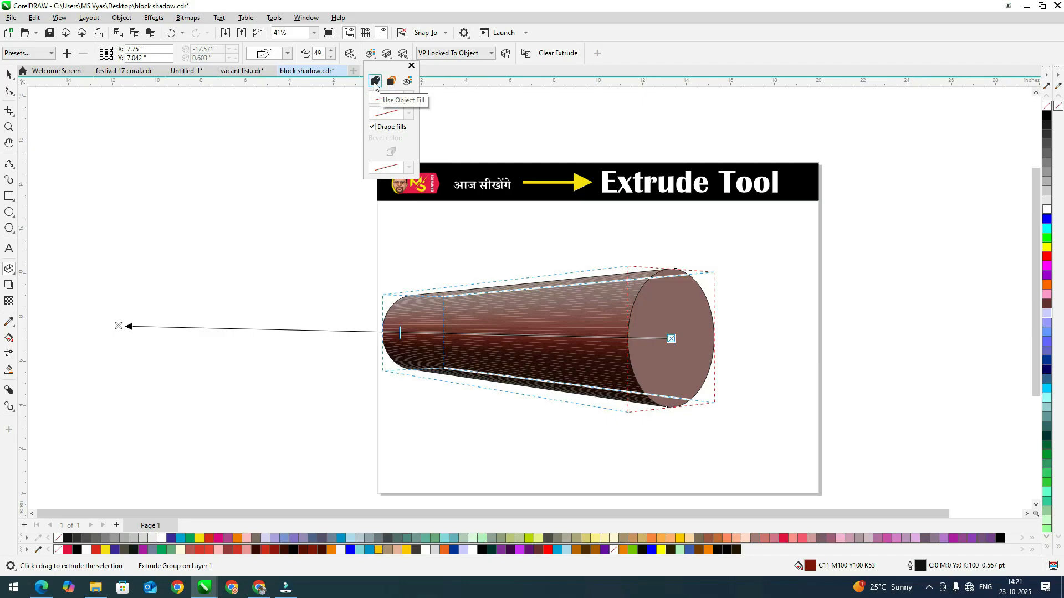
pyautogui.click(407, 82)
pyautogui.click(407, 82)
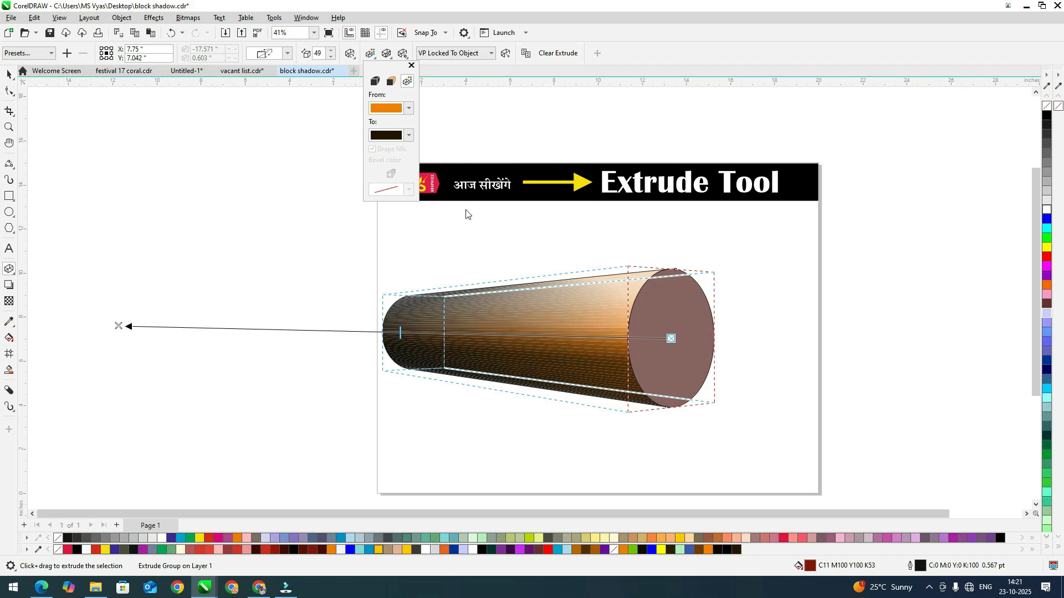
# Step: View the bevel settings available for the cylinder extrusion
pyautogui.click(392, 59)
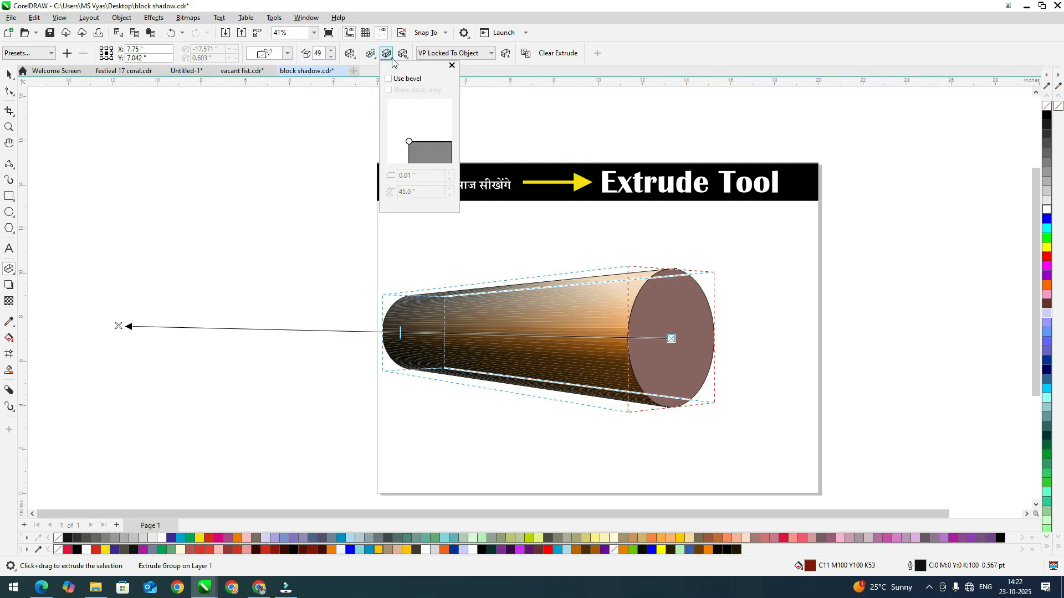
pyautogui.click(419, 248)
pyautogui.scroll(1, 636, 406)
pyautogui.scroll(-1, 293, 159)
pyautogui.scroll(1, 732, 502)
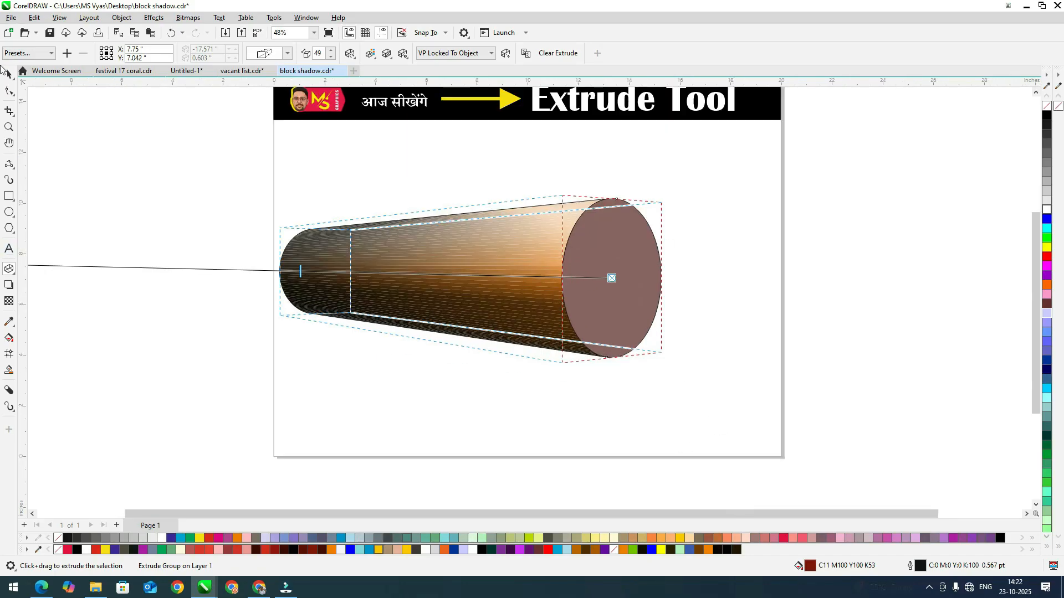
# Step: Place a copy of the "Extrude Tool" heading text below the cylinder, and fill it with purple R100 G20 B120
pyautogui.click(8, 73)
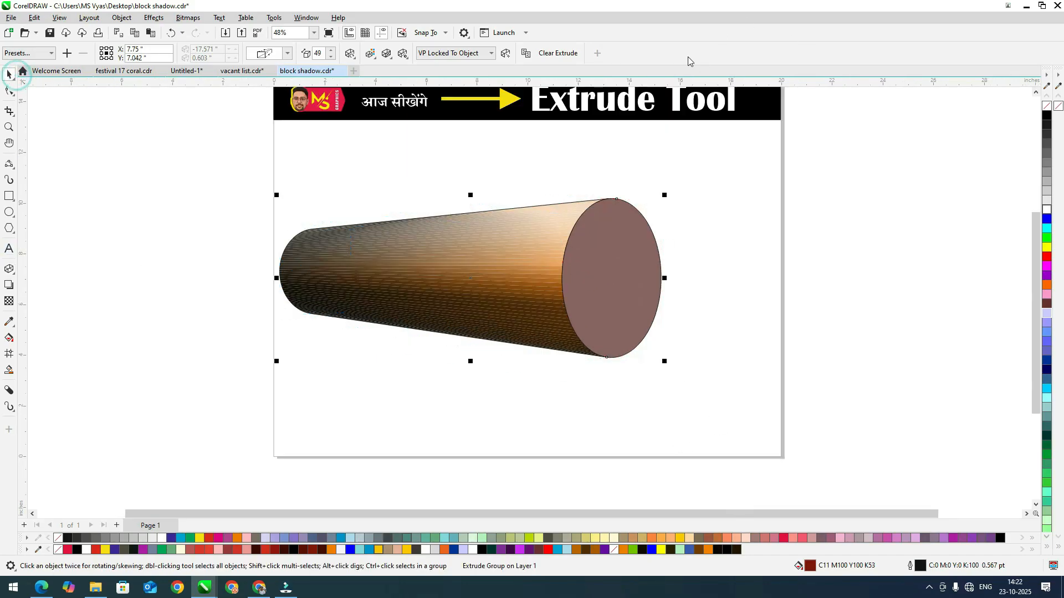
pyautogui.click(636, 96)
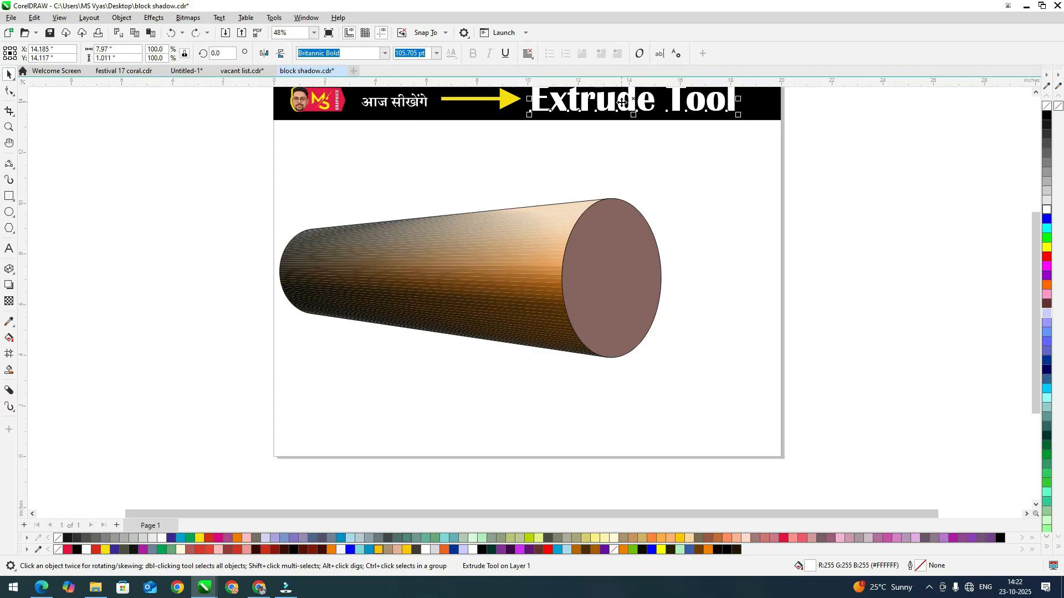
pyautogui.moveTo(634, 98); pyautogui.dragTo(521, 392)
pyautogui.click(531, 549)
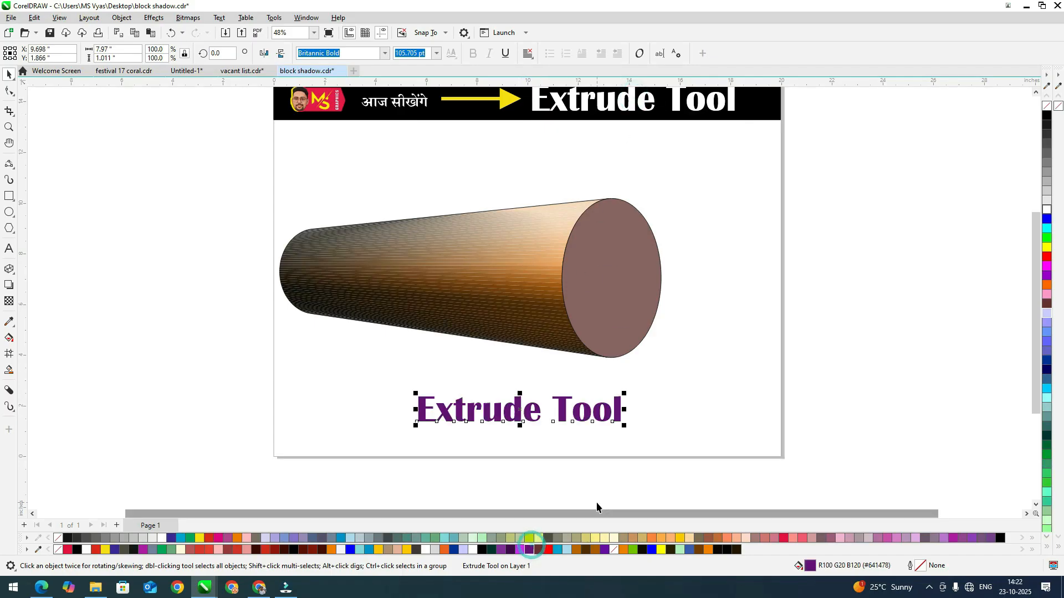
pyautogui.scroll(1, 604, 469)
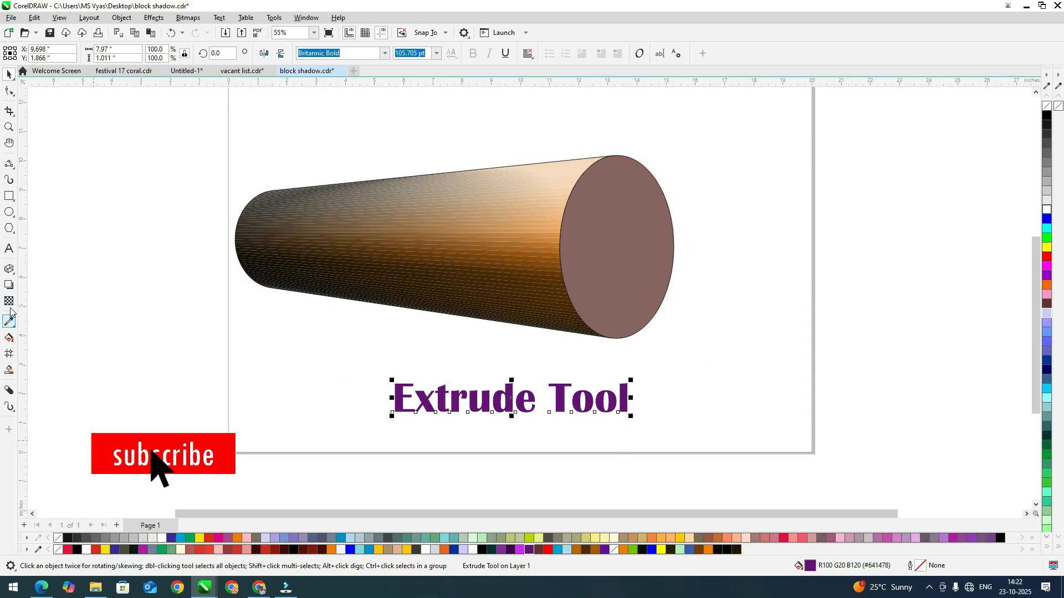
# Step: Extrude the purple "Extrude Tool" text, and move its vanishing point up and right to about 6.56, 2.08 inches
pyautogui.click(9, 269)
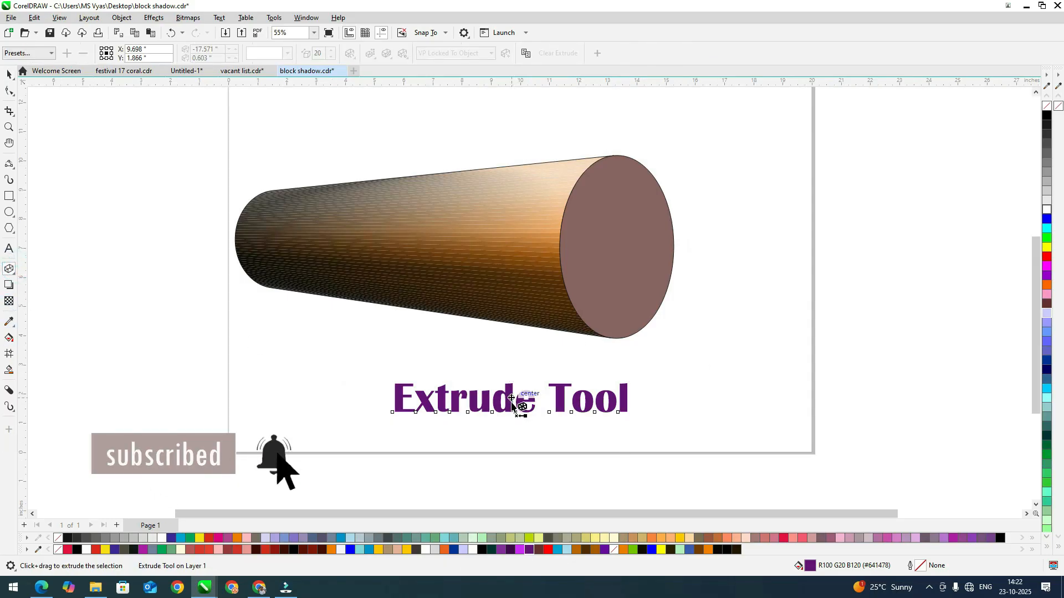
pyautogui.moveTo(560, 394); pyautogui.dragTo(515, 363)
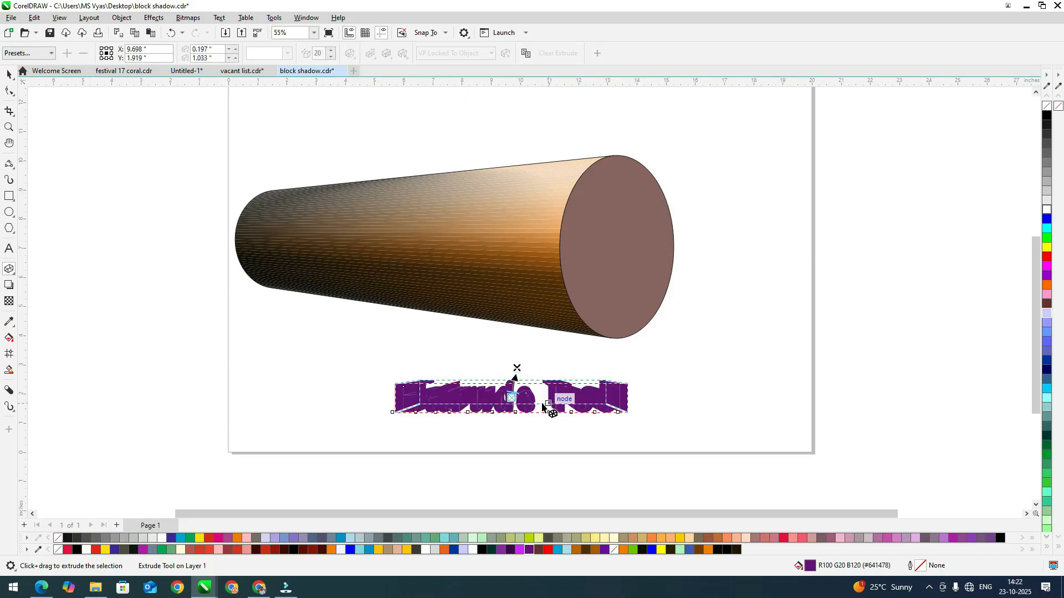
pyautogui.scroll(1, 515, 364)
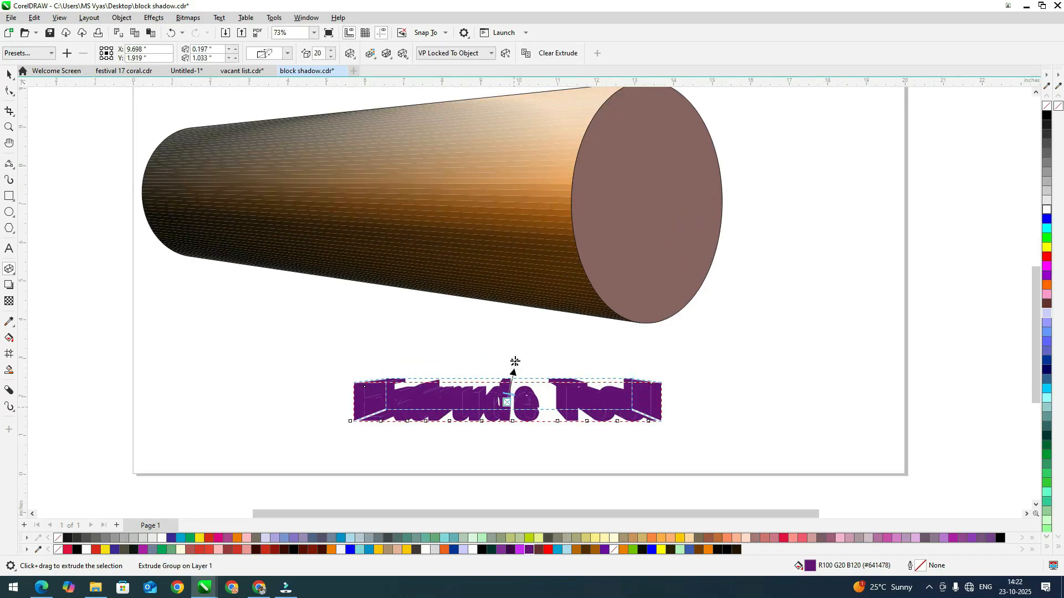
pyautogui.moveTo(515, 361); pyautogui.dragTo(760, 323)
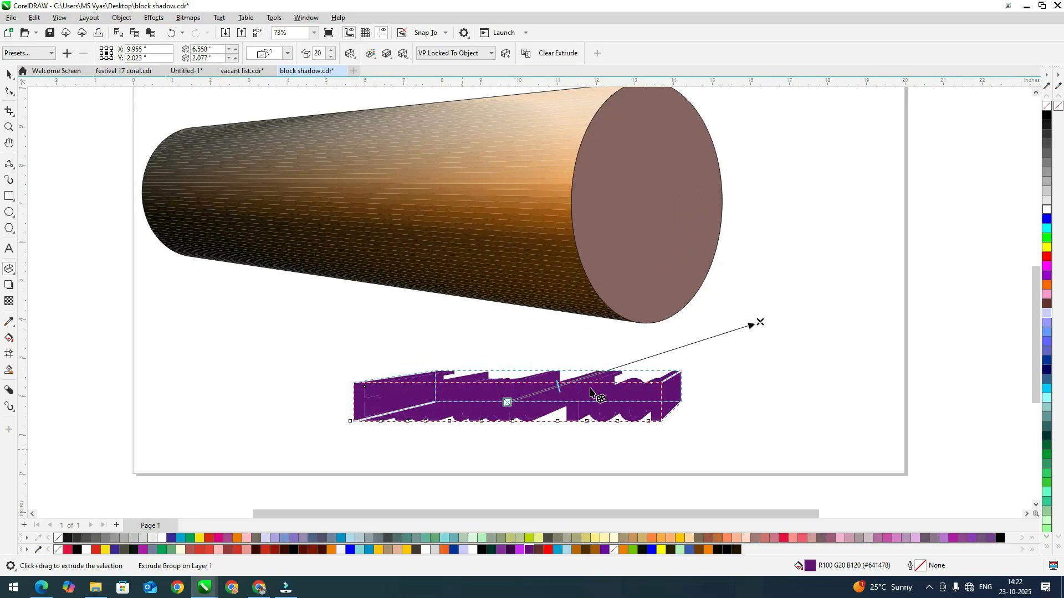
pyautogui.scroll(1, 609, 381)
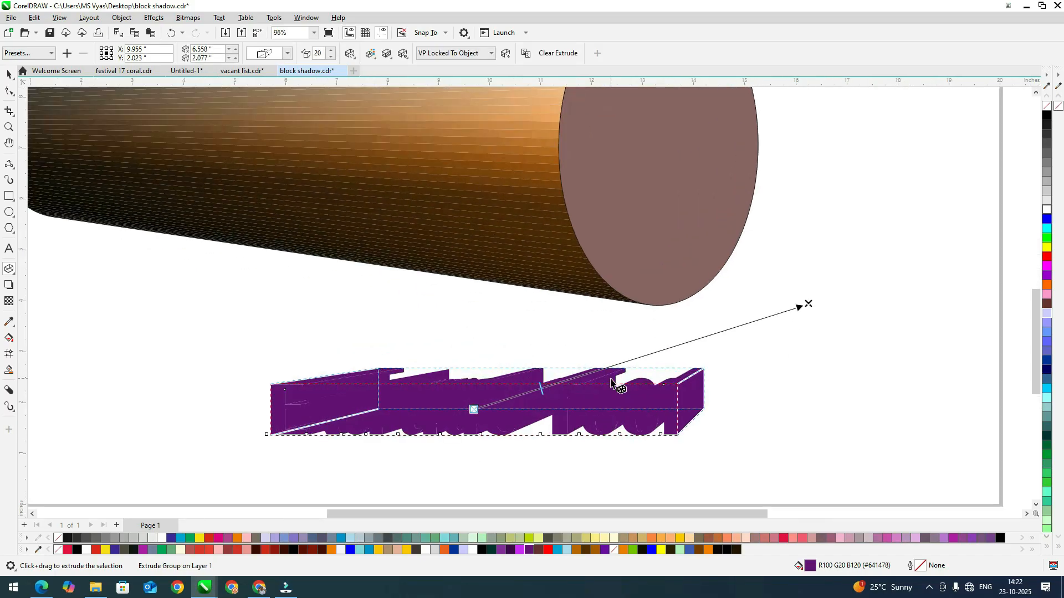
# Step: Apply color shading to the "Extrude Tool" text extrusion, running from purple to black
pyautogui.click(370, 53)
pyautogui.click(391, 82)
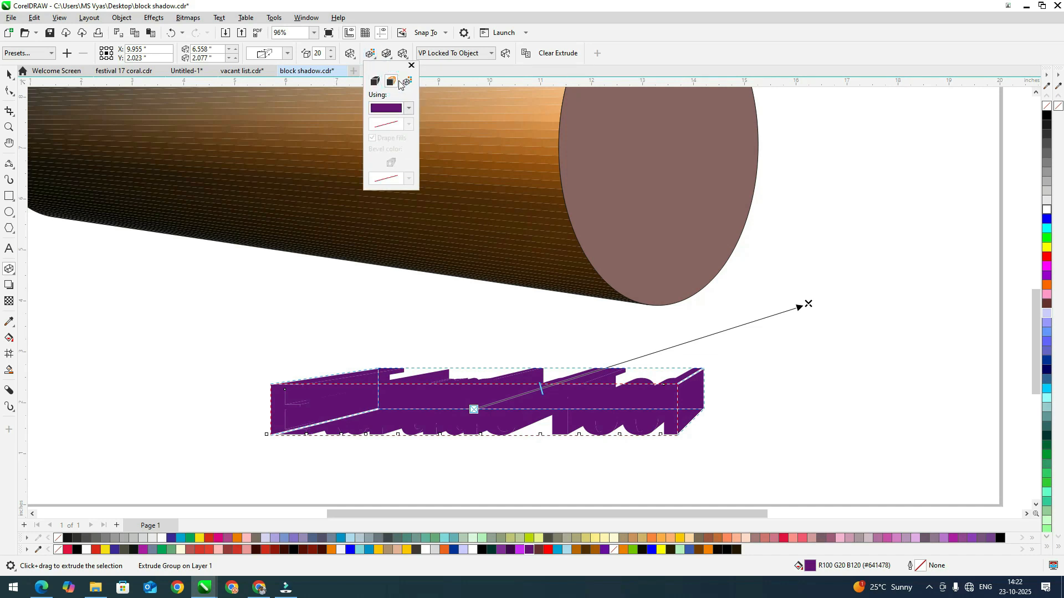
pyautogui.click(407, 81)
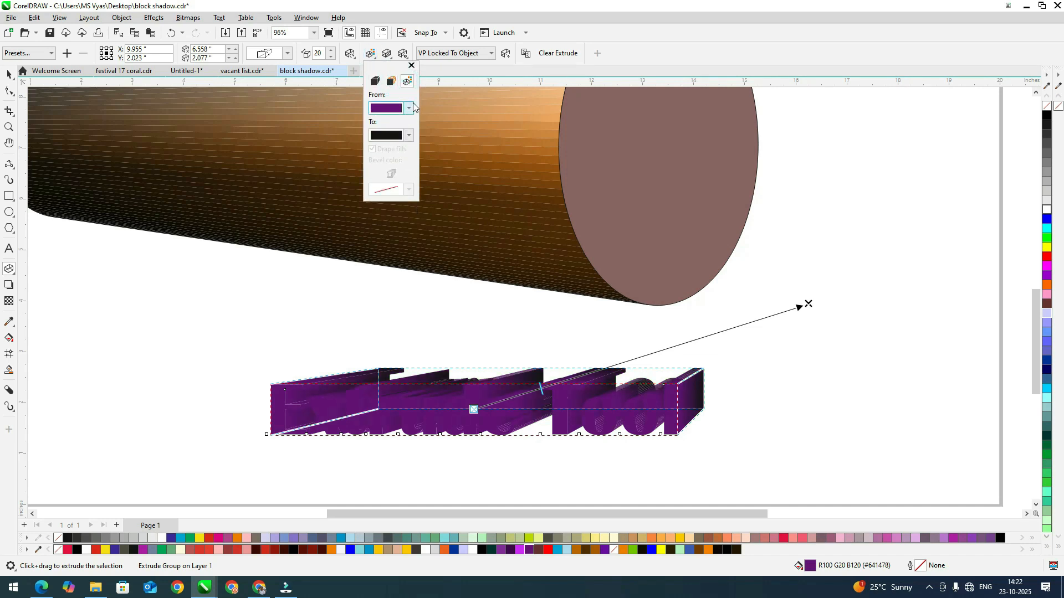
pyautogui.click(409, 136)
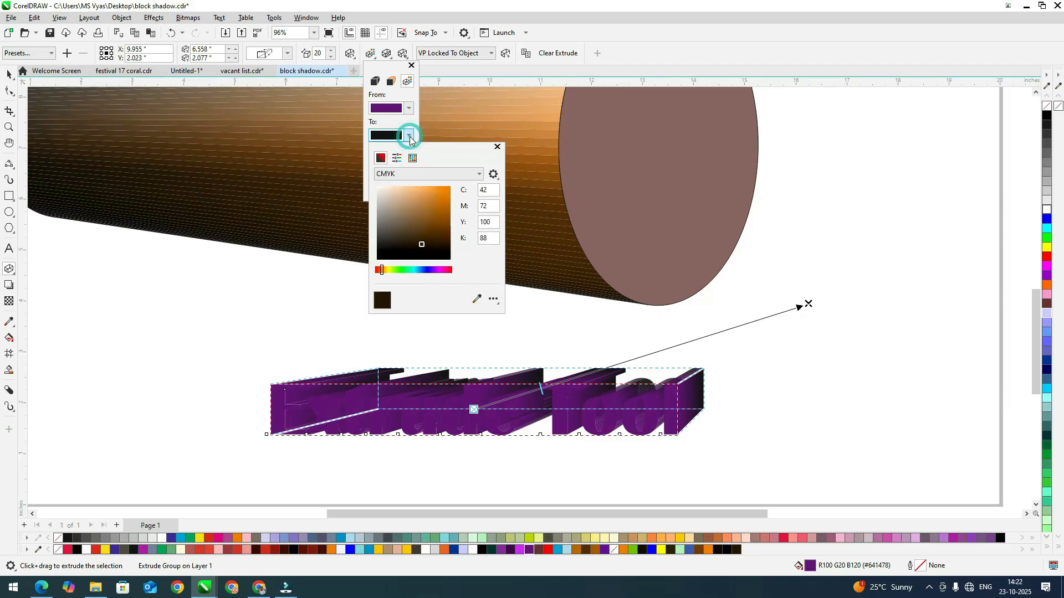
pyautogui.click(434, 253)
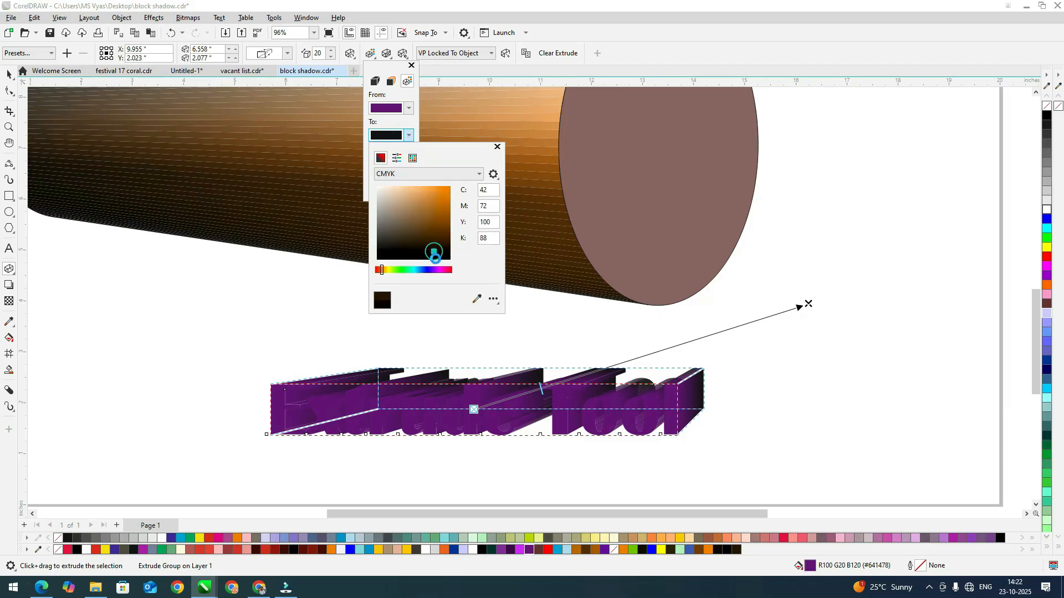
pyautogui.click(771, 497)
pyautogui.click(511, 411)
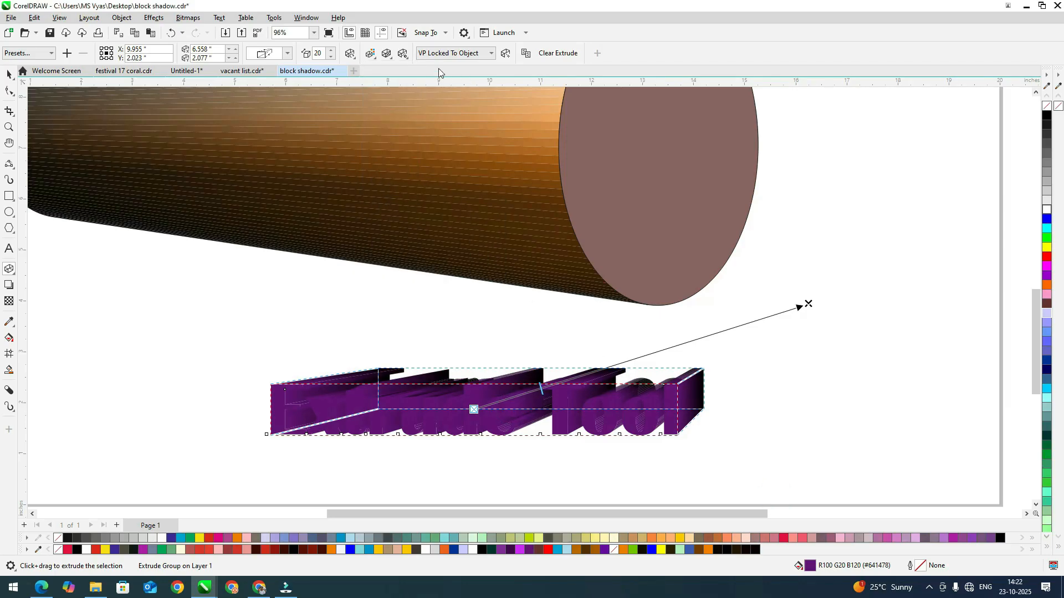
# Step: Try a bevel on the text extrusion, and undo it
pyautogui.click(390, 57)
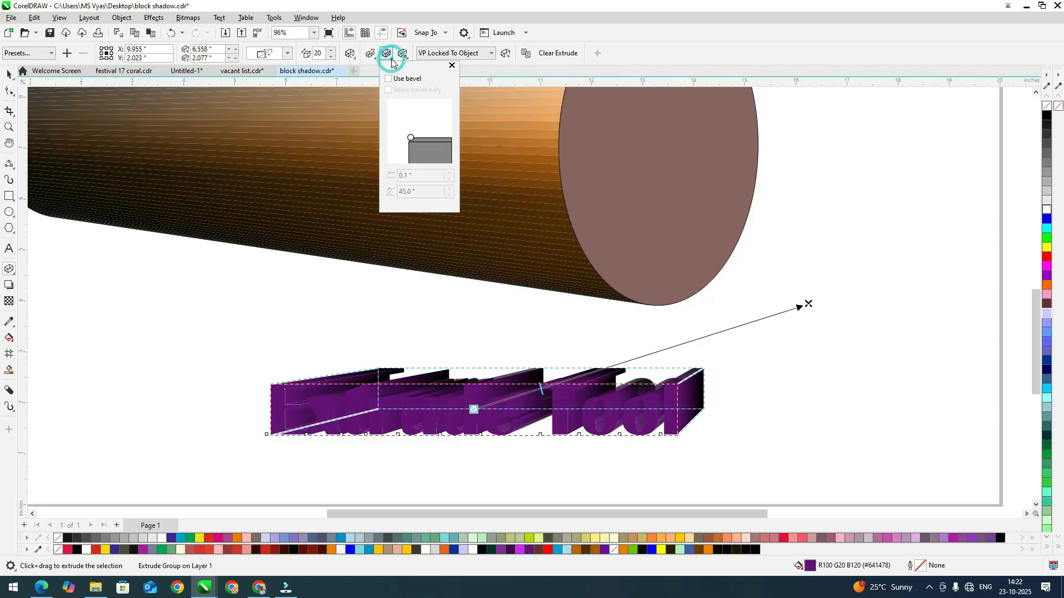
pyautogui.click(389, 80)
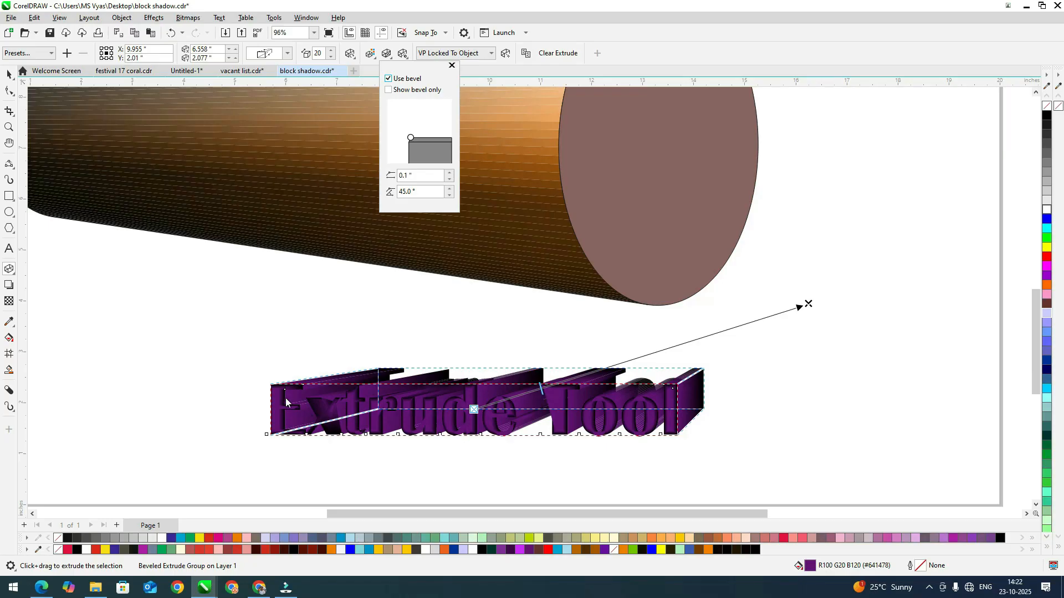
pyautogui.click(506, 475)
pyautogui.hotkey('ctrl', 'z')
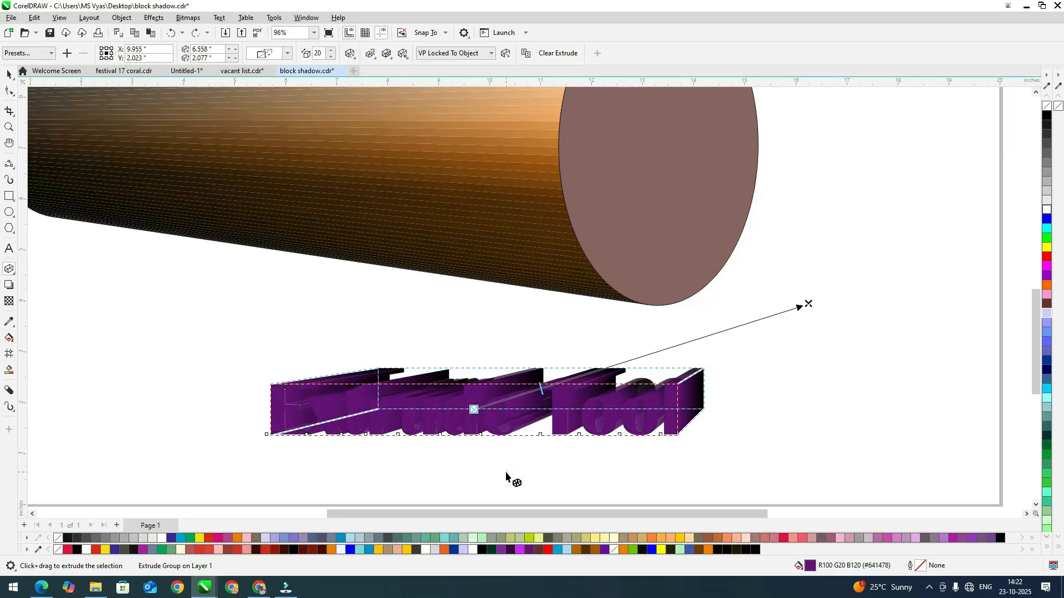
# Step: Apply a bevel to the text extrusion with a depth of 0.1 inch and an angle of 45°
pyautogui.scroll(2, 505, 472)
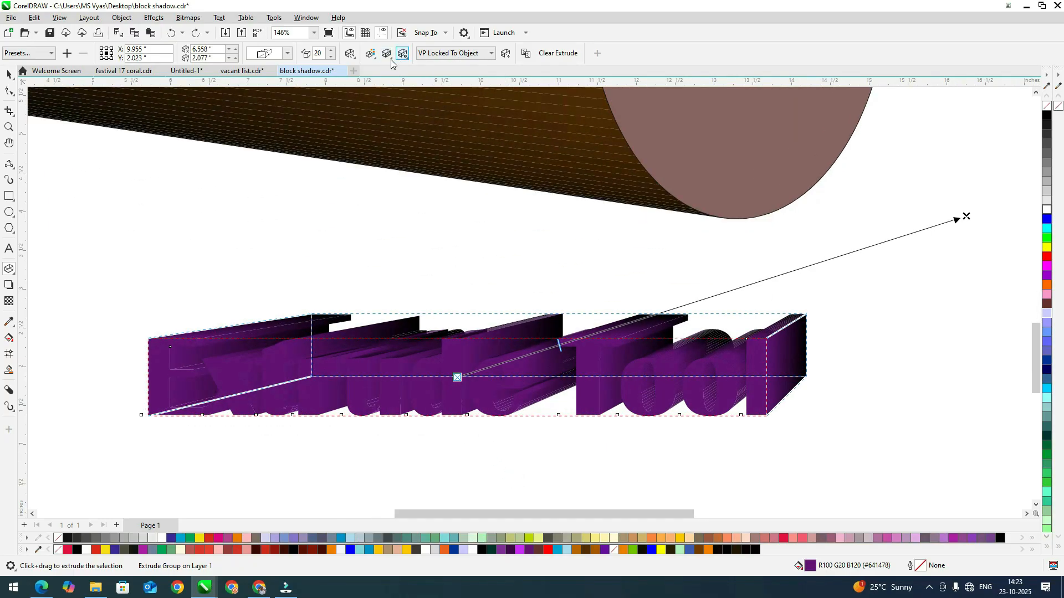
pyautogui.click(387, 53)
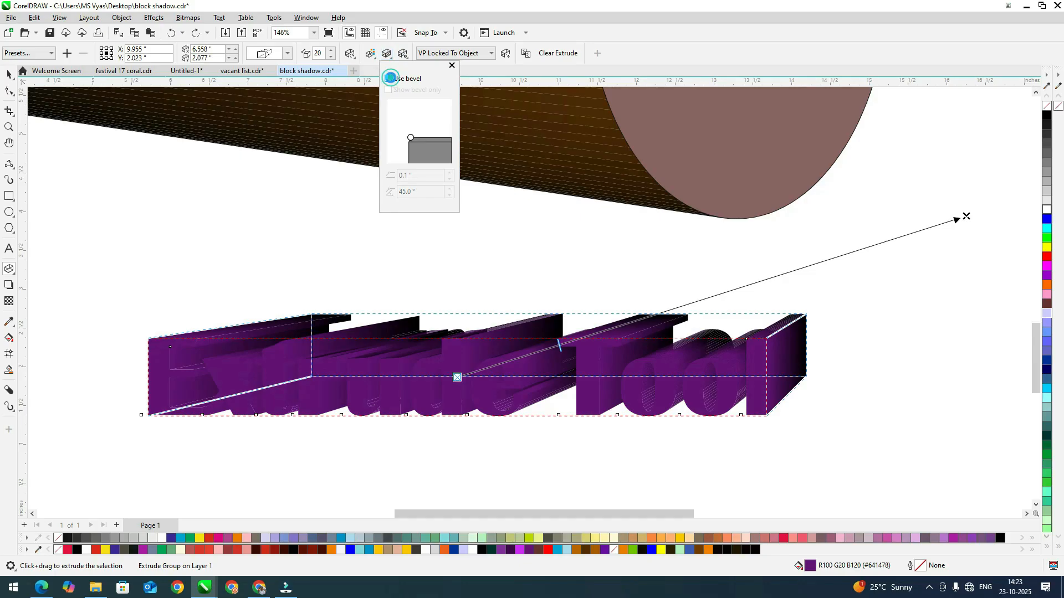
pyautogui.click(388, 78)
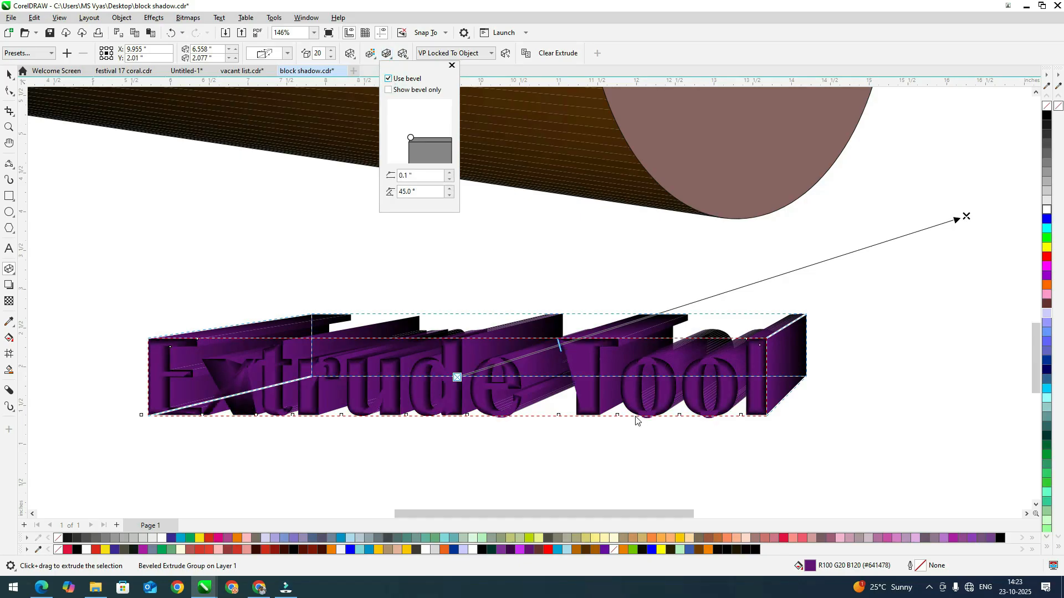
pyautogui.click(271, 386)
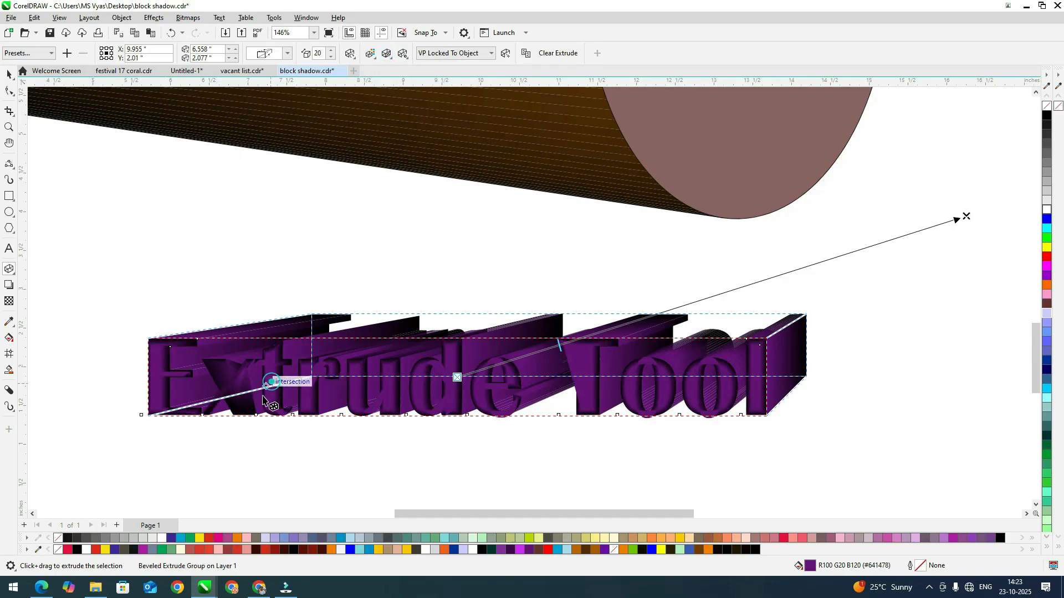
# Step: Switch the document display mode to Pixels and inspect the beveled text
pyautogui.scroll(2, 269, 391)
pyautogui.scroll(-1, 277, 395)
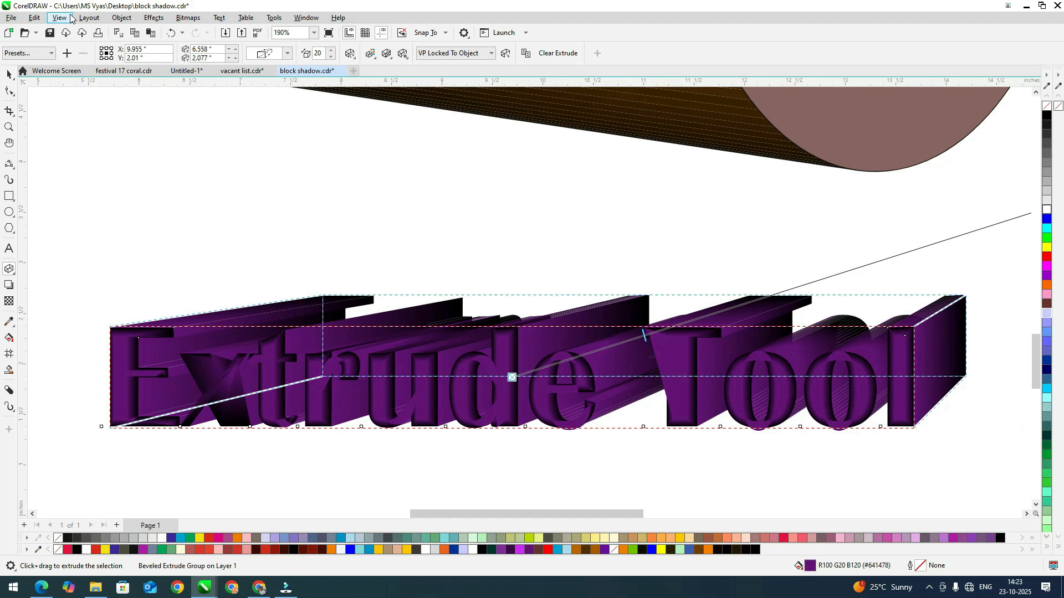
pyautogui.click(59, 17)
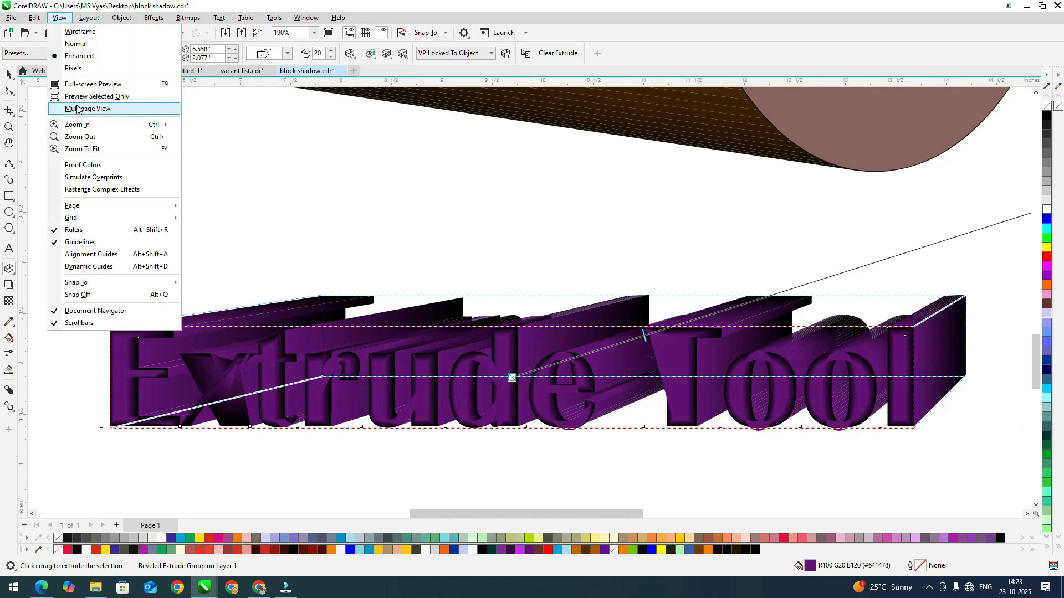
pyautogui.click(73, 68)
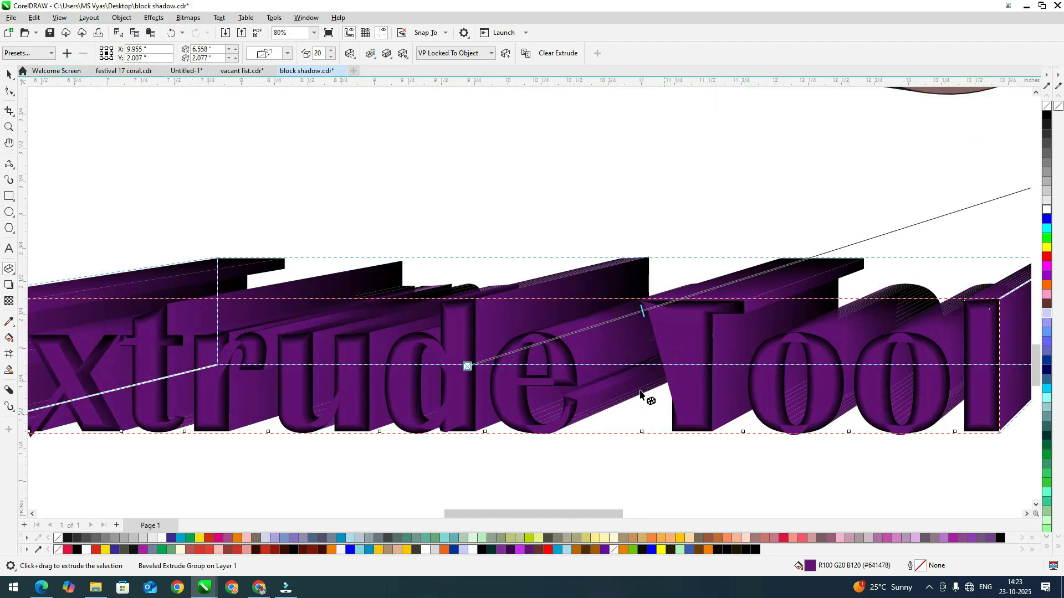
pyautogui.scroll(-2, 530, 325)
pyautogui.scroll(-1, 757, 363)
pyautogui.scroll(1, 354, 365)
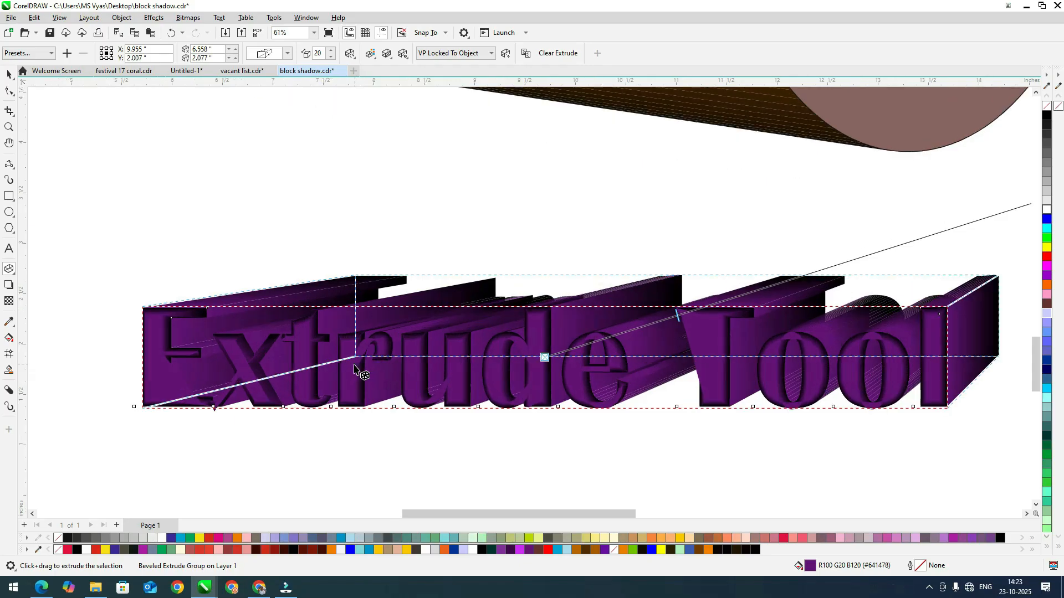
# Step: Show only the bevel on the "Extrude Tool" text, and set the bevel depth to 14 px
pyautogui.click(374, 60)
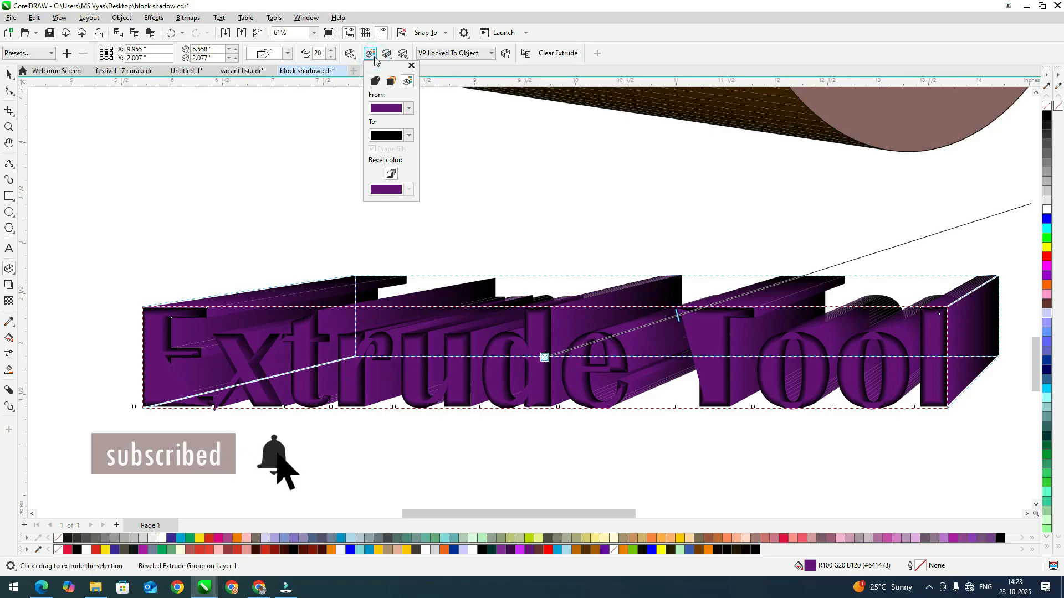
pyautogui.click(386, 56)
pyautogui.click(387, 56)
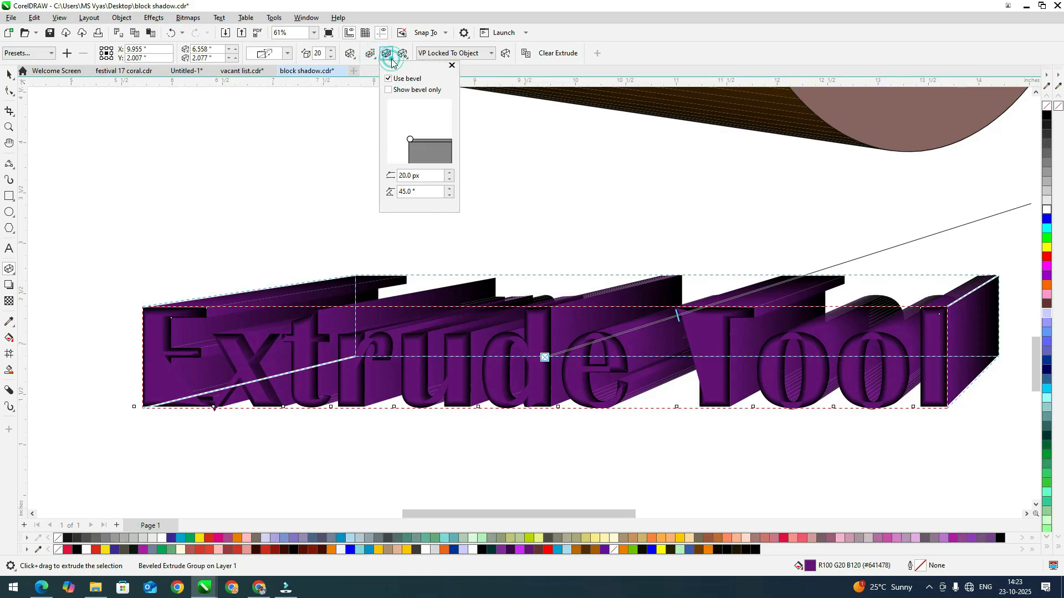
pyautogui.click(389, 90)
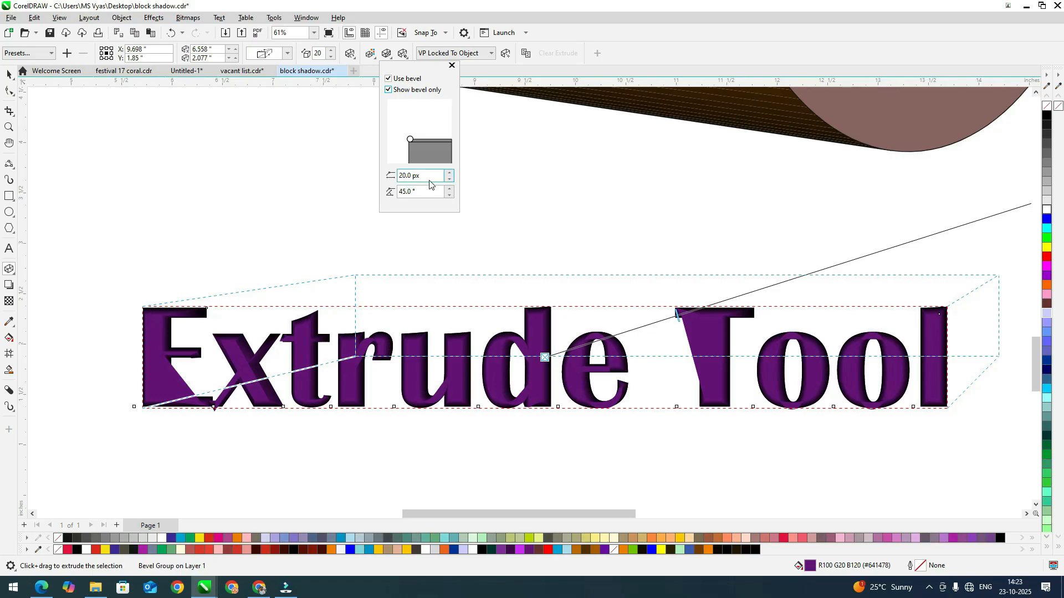
pyautogui.click(449, 173)
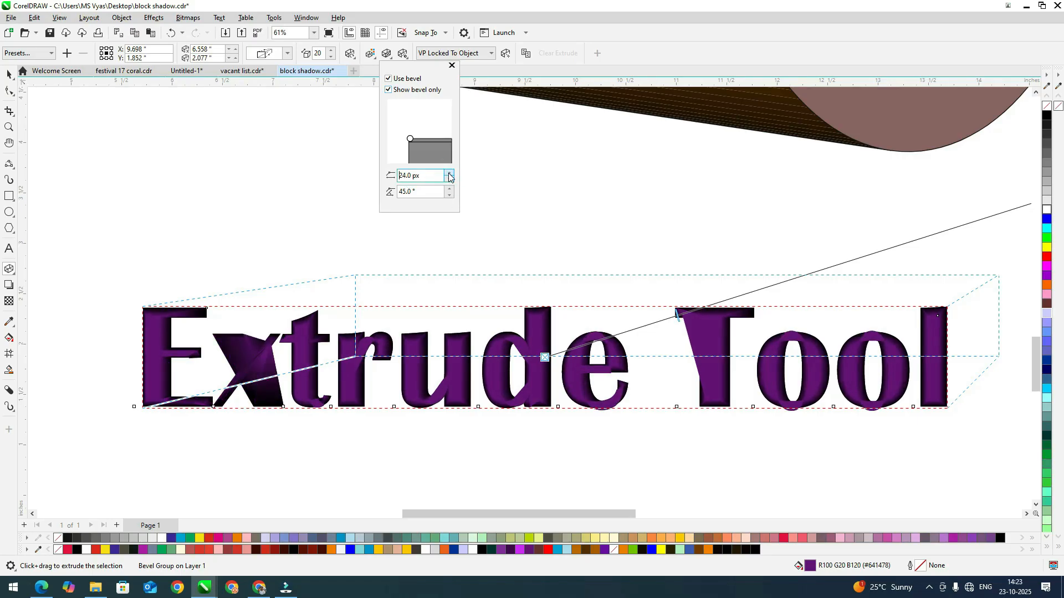
pyautogui.click(449, 174)
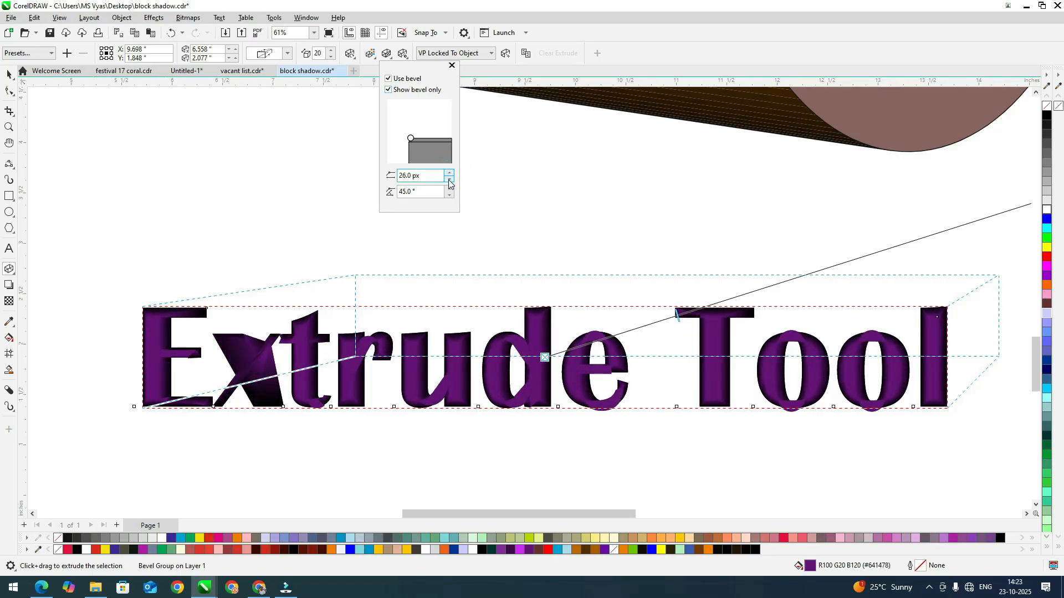
pyautogui.click(449, 181)
pyautogui.click(449, 181)
pyautogui.click(449, 181)
pyautogui.click(449, 181)
pyautogui.click(449, 180)
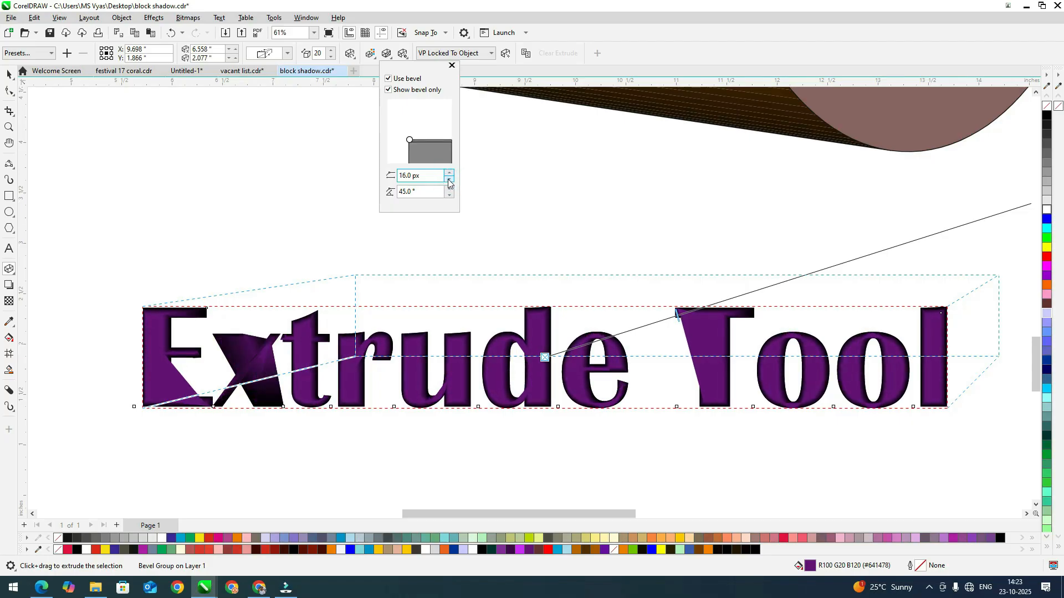
pyautogui.click(449, 180)
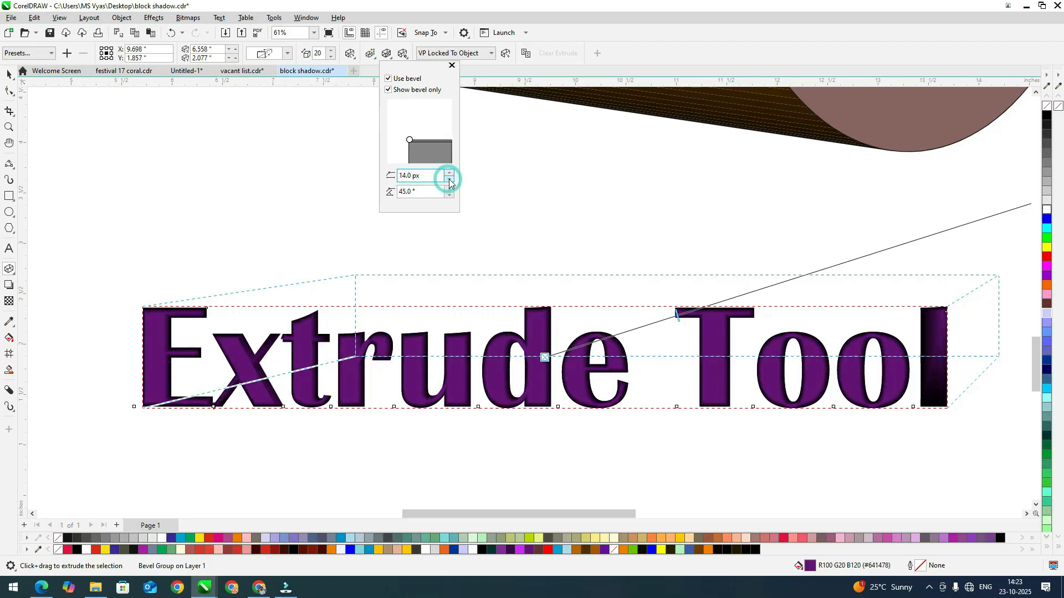
# Step: Turn off the bevel-only display so the text shows its full extrusion, and inspect the result
pyautogui.click(389, 91)
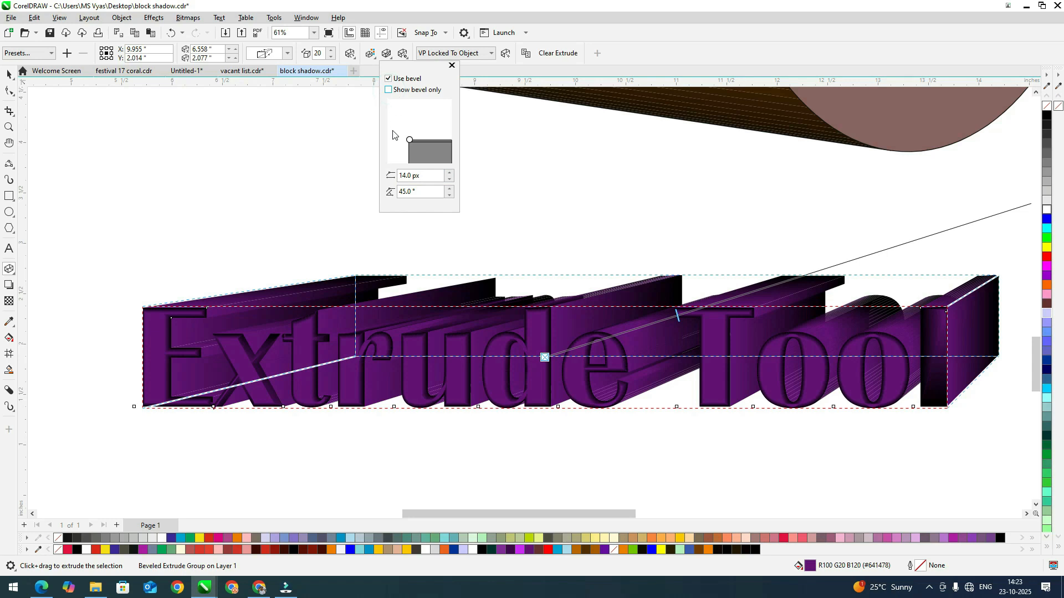
pyautogui.click(388, 90)
pyautogui.click(389, 90)
pyautogui.click(356, 306)
pyautogui.scroll(-3, 357, 311)
pyautogui.scroll(-2, 332, 384)
pyautogui.scroll(-1, 584, 311)
pyautogui.scroll(3, 570, 343)
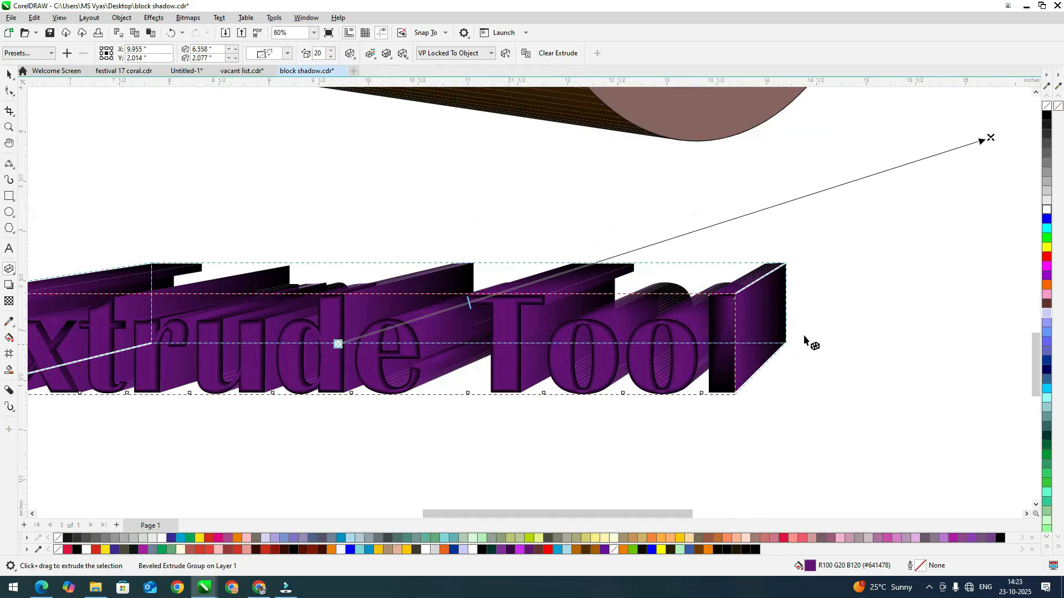
pyautogui.scroll(-1, 805, 339)
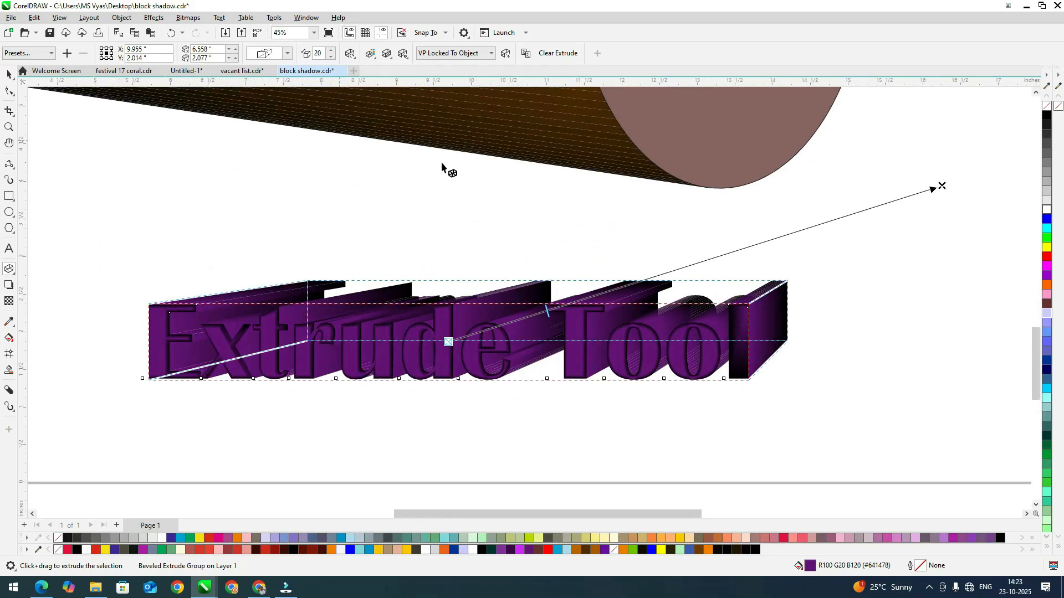
# Step: Turn on light sources 1, 2 and 3 in the text extrusion's lighting settings
pyautogui.click(409, 57)
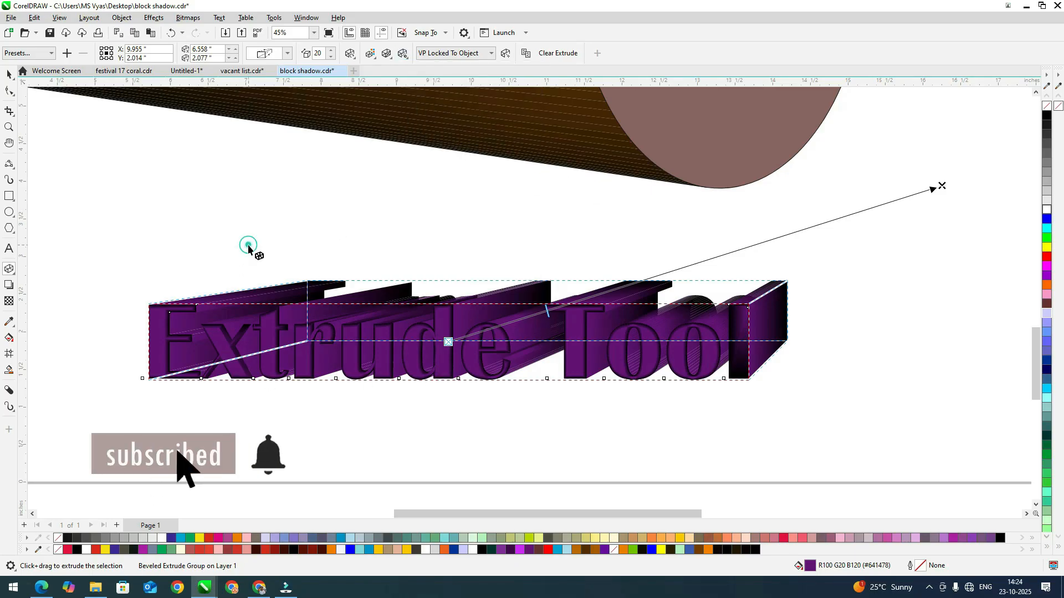
pyautogui.scroll(-3, 248, 244)
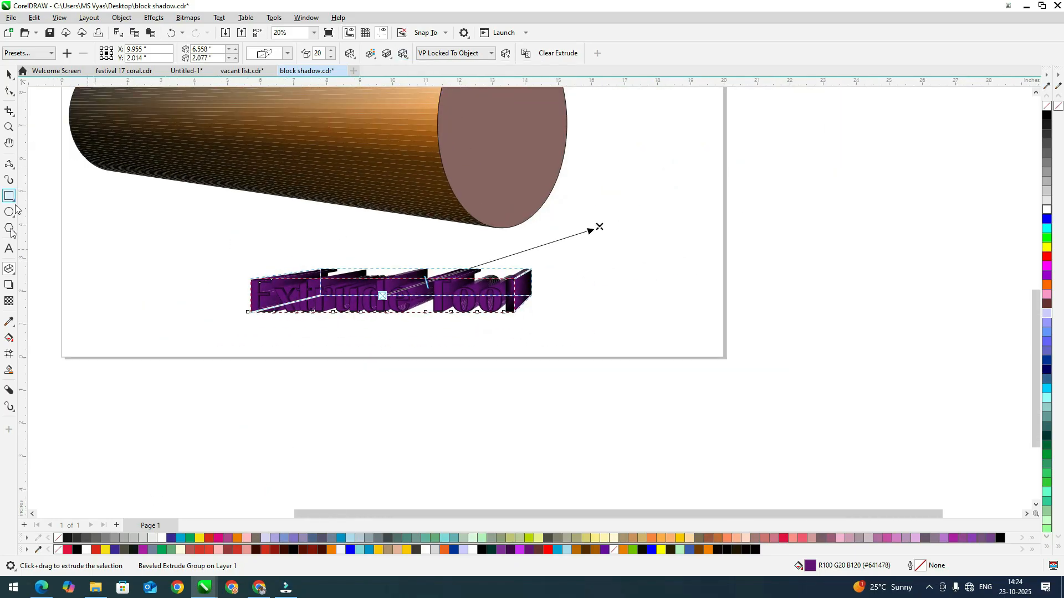
pyautogui.scroll(1, 369, 298)
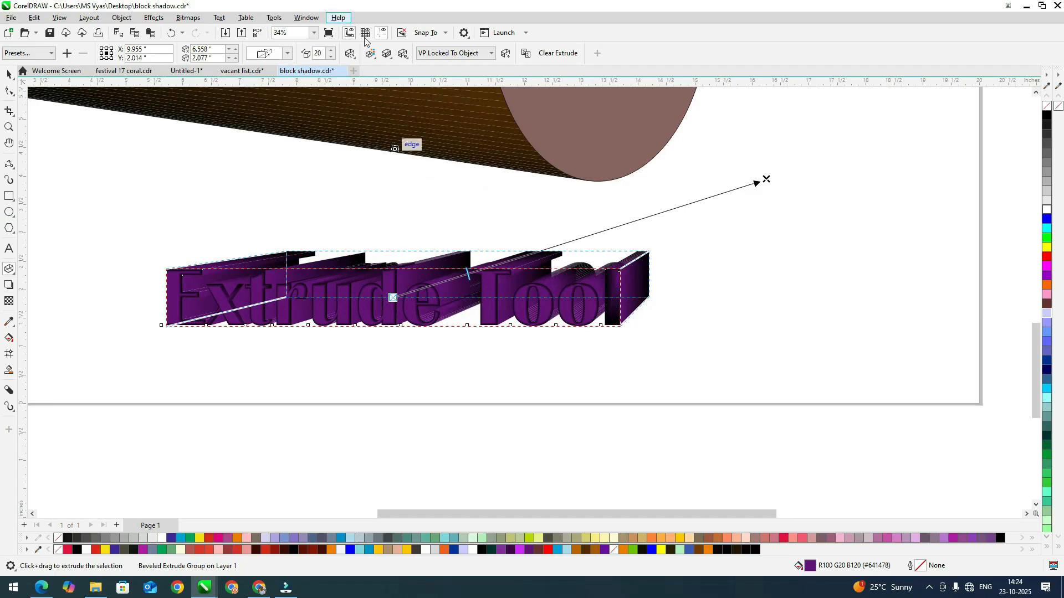
pyautogui.click(403, 53)
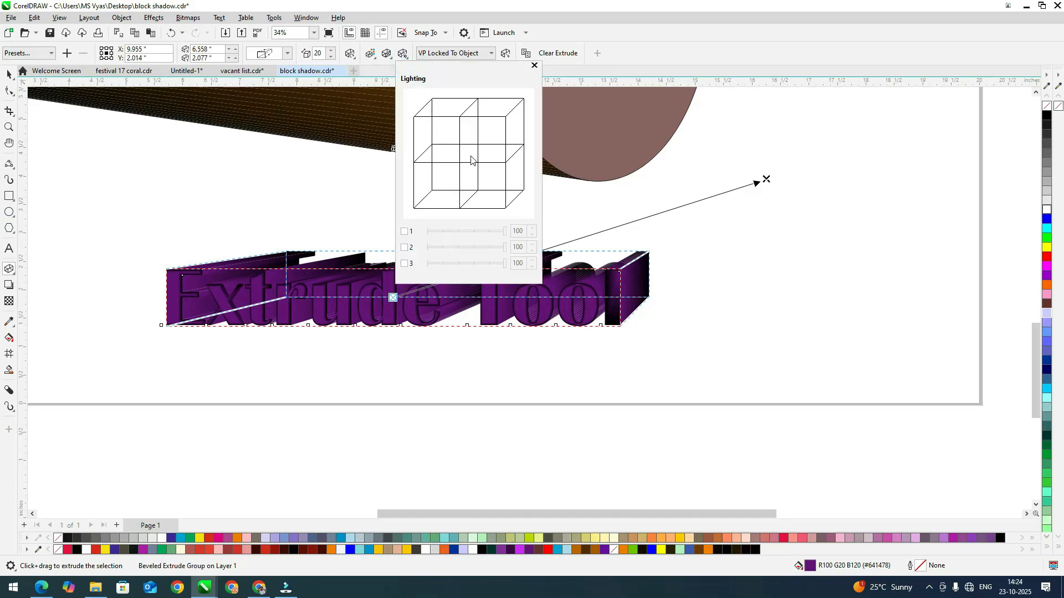
pyautogui.click(404, 232)
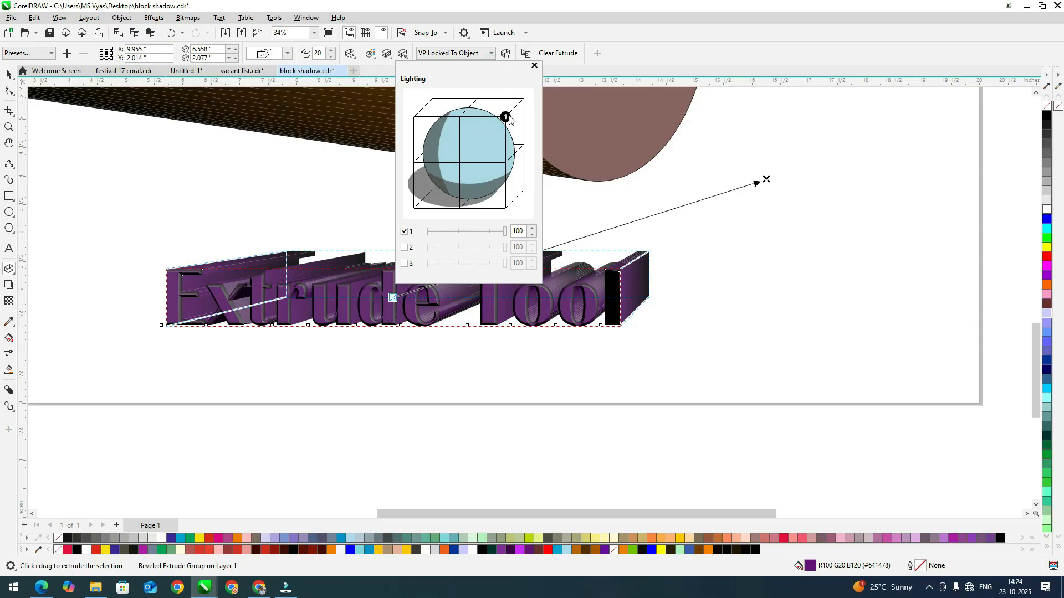
pyautogui.click(405, 251)
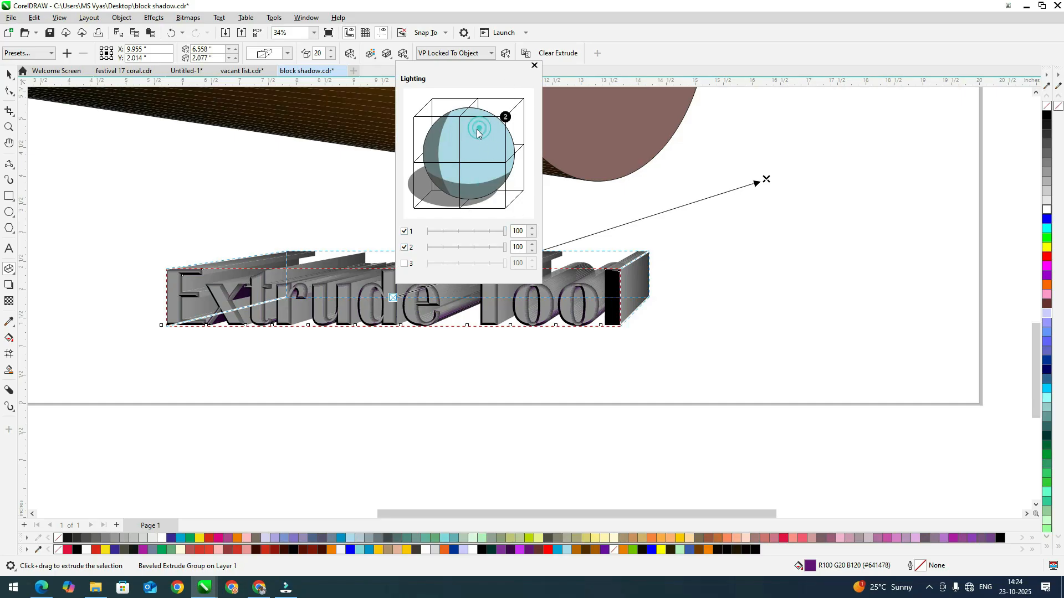
pyautogui.click(403, 264)
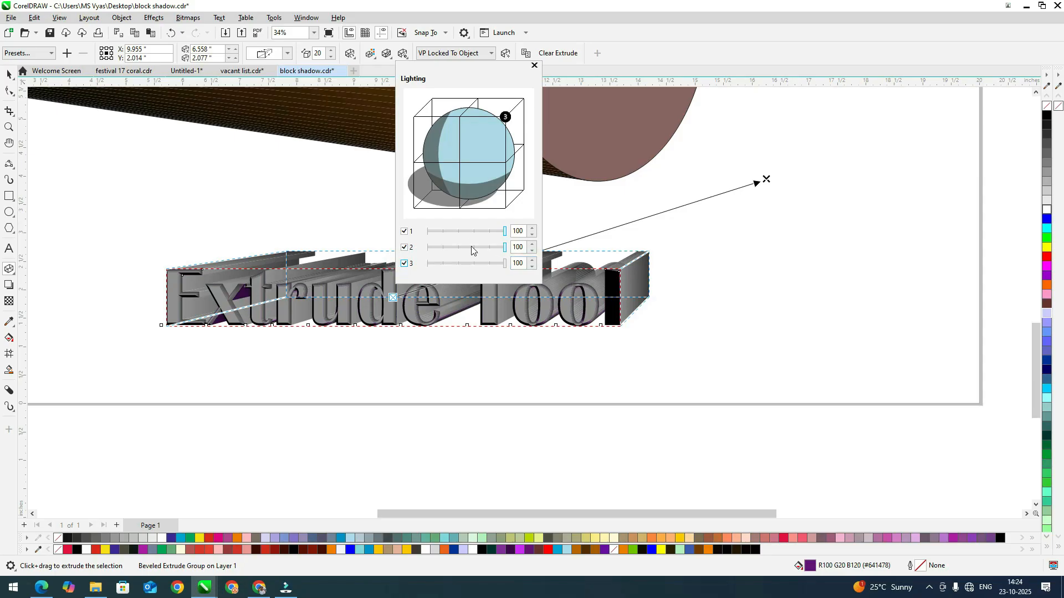
# Step: Vary the text extrusion's light intensities, ending with light 1 at 3, light 2 at 36 and light 3 at 71
pyautogui.moveTo(470, 231); pyautogui.dragTo(471, 231)
pyautogui.click(458, 263)
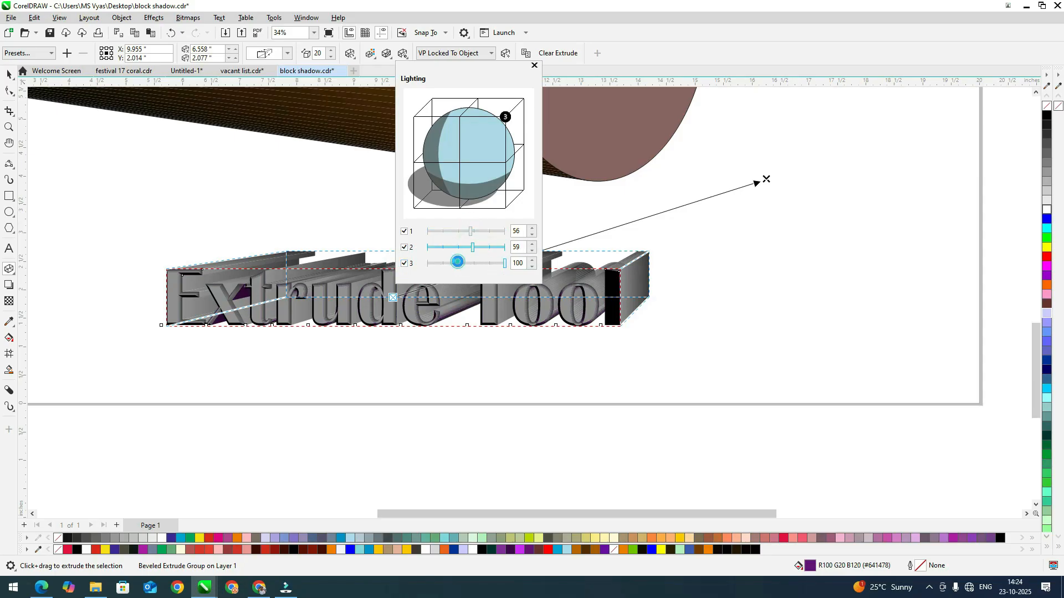
pyautogui.click(482, 263)
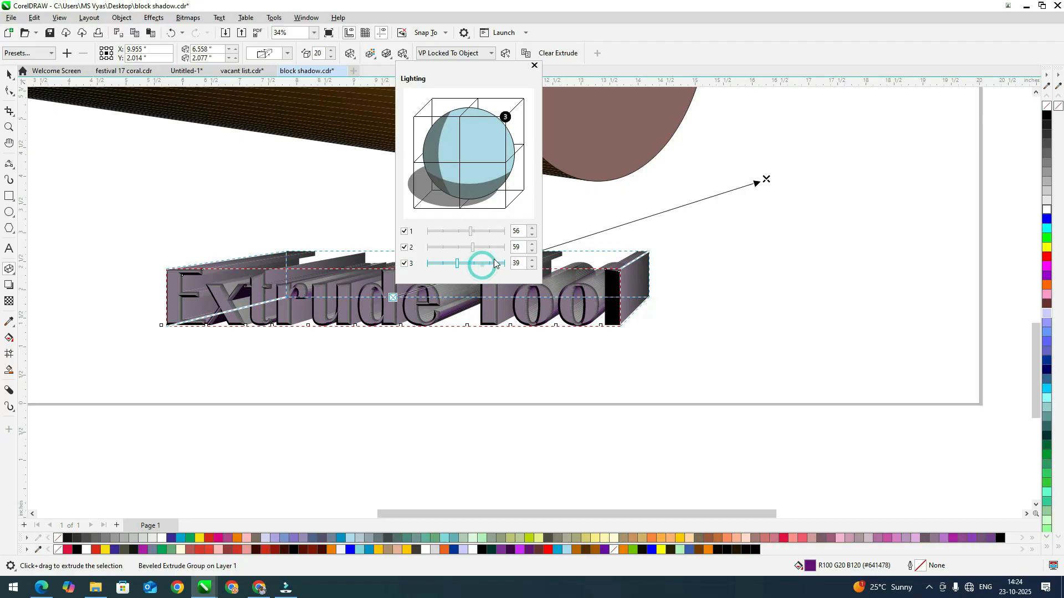
pyautogui.click(494, 248)
pyautogui.click(456, 248)
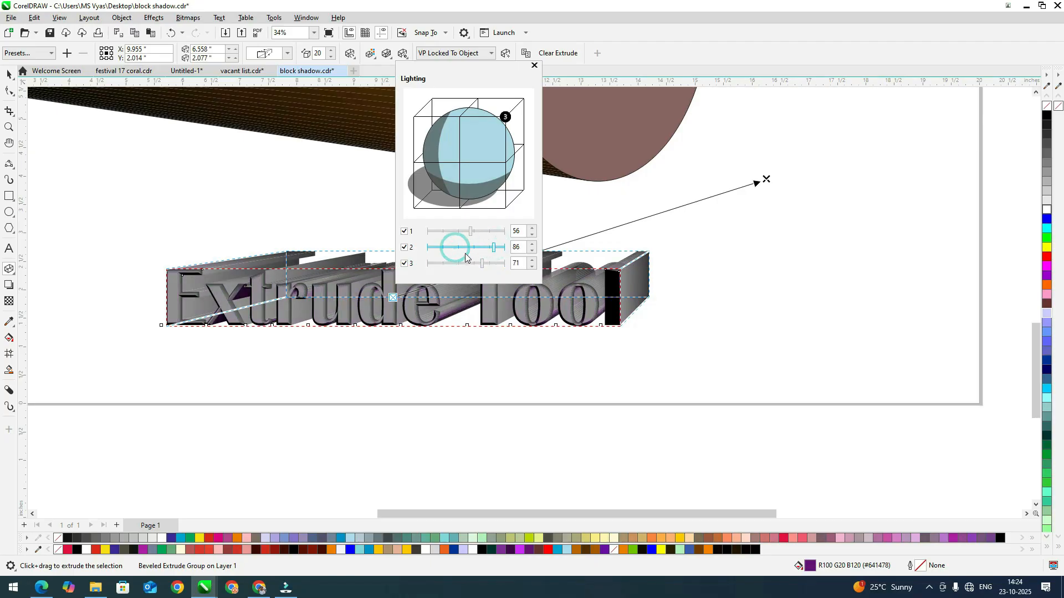
pyautogui.click(444, 232)
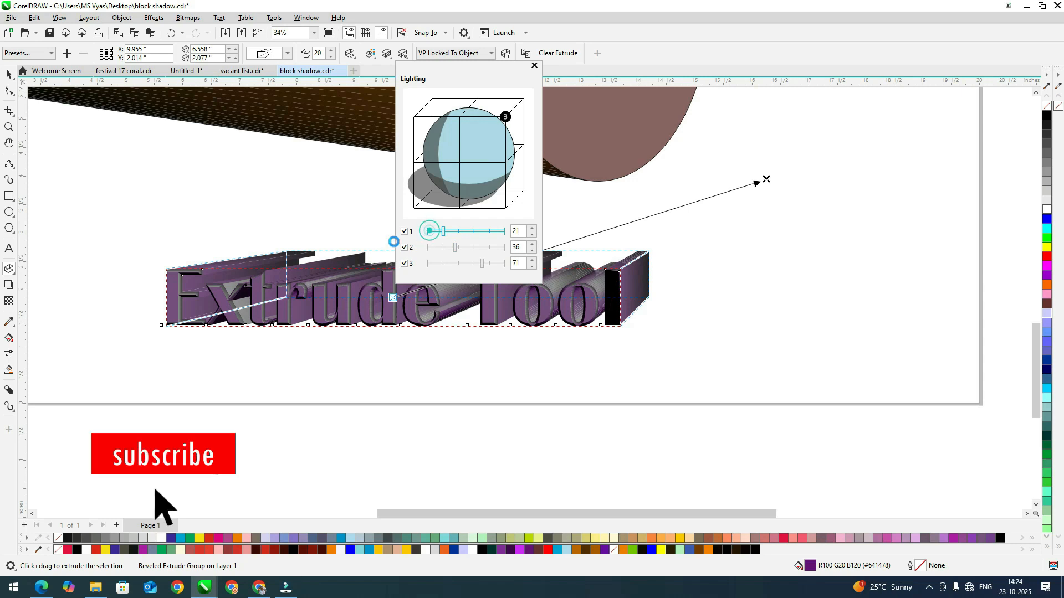
# Step: Turn off light sources 1, 2 and 3 for the text extrusion and close the lighting settings
pyautogui.click(404, 232)
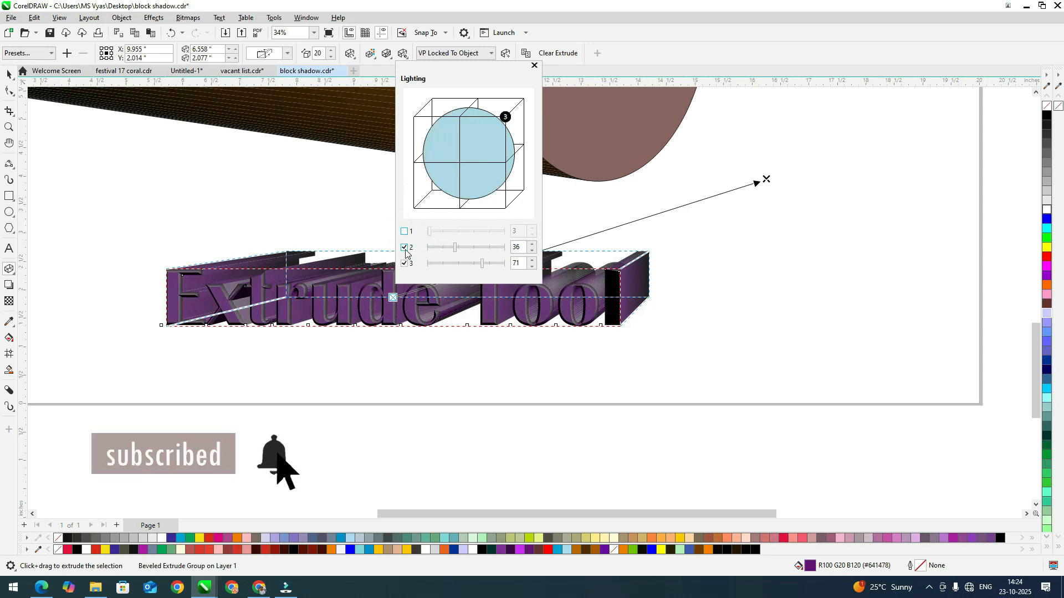
pyautogui.click(404, 247)
pyautogui.click(404, 264)
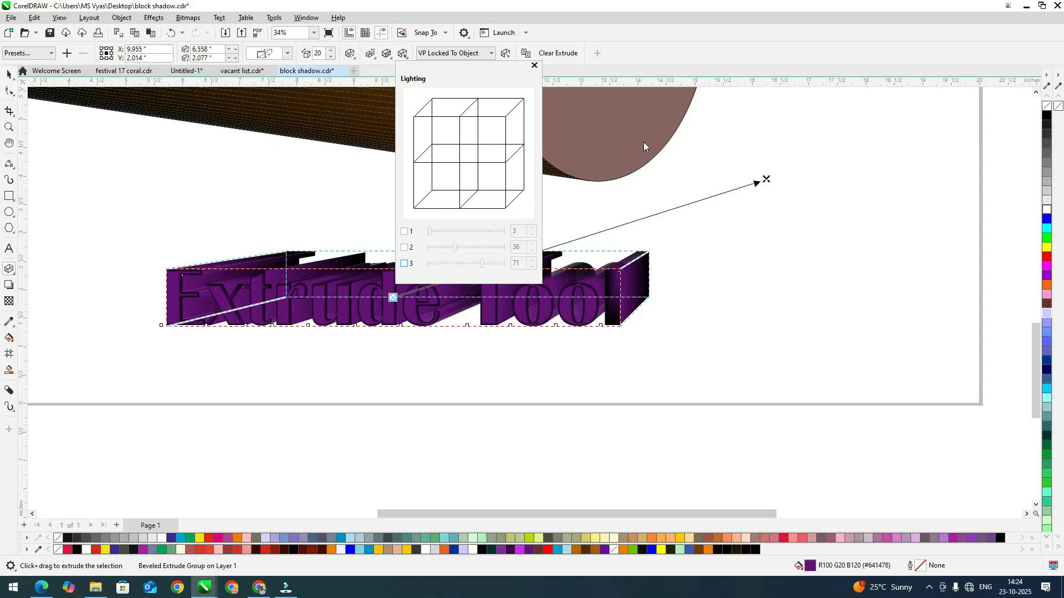
pyautogui.click(564, 59)
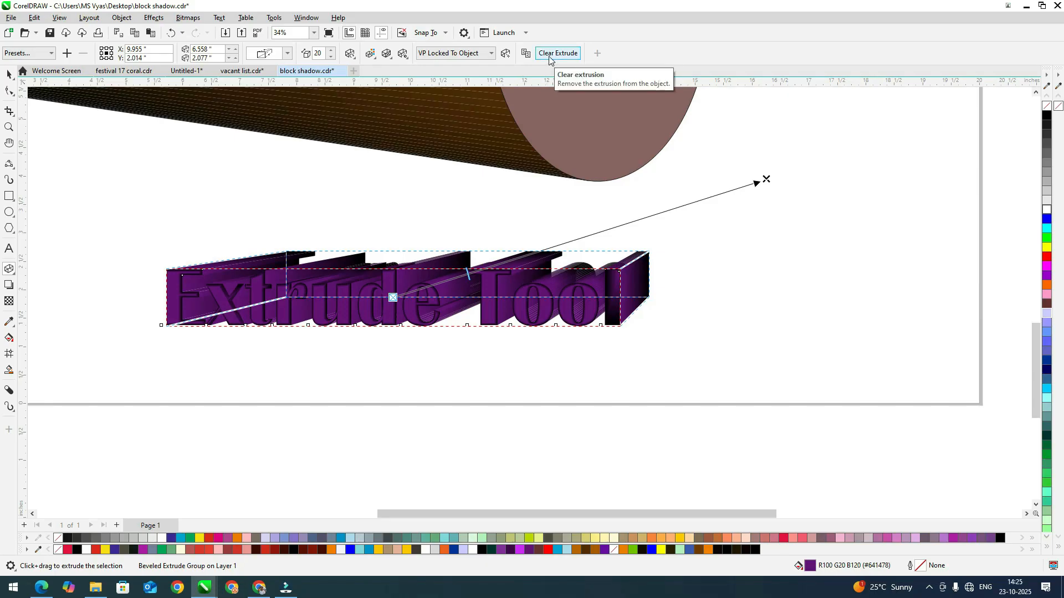
# Step: Clear the extrusion from the purple "Extrude Tool" text and from the circle above it
pyautogui.scroll(-5, 740, 423)
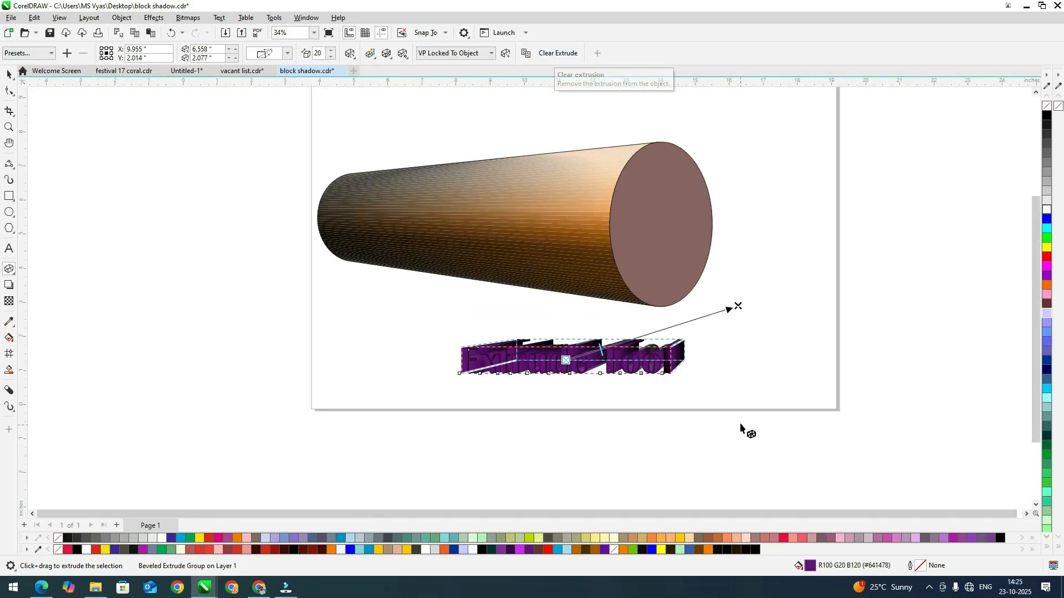
pyautogui.scroll(2, 754, 310)
pyautogui.scroll(-4, 720, 377)
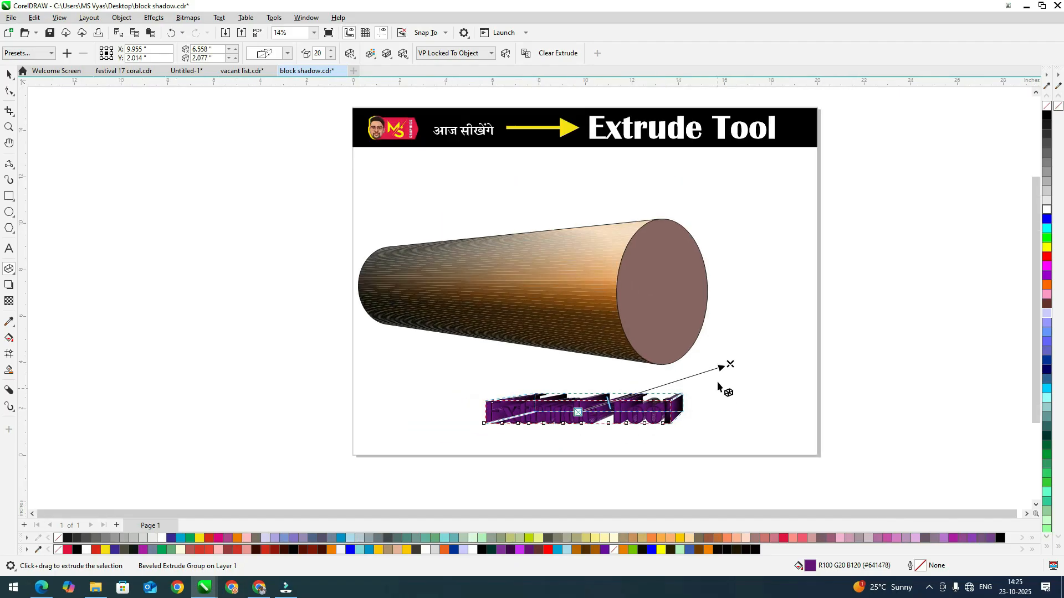
pyautogui.scroll(2, 801, 302)
pyautogui.click(563, 53)
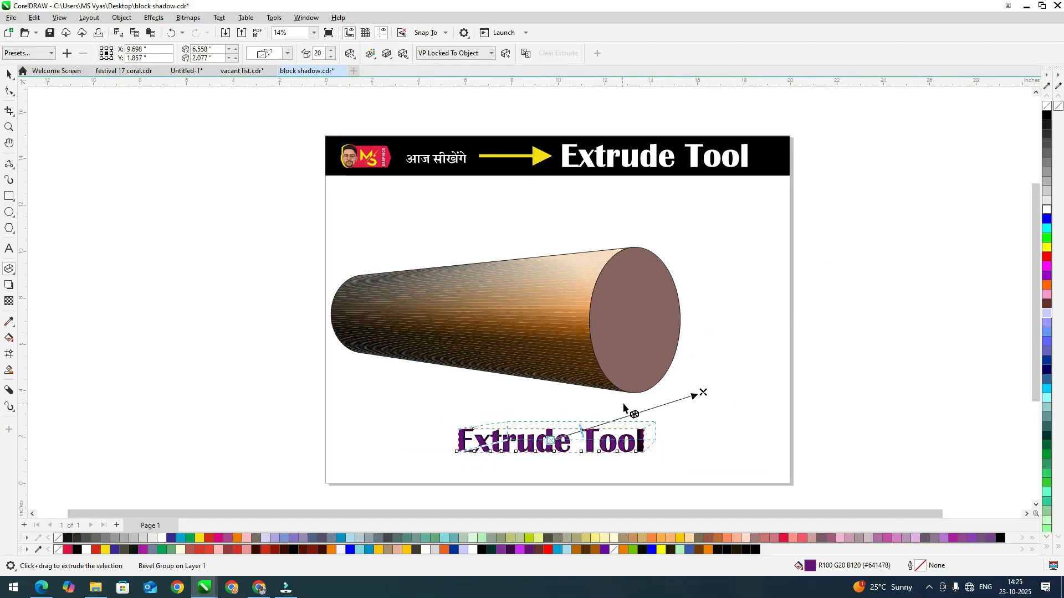
pyautogui.click(569, 333)
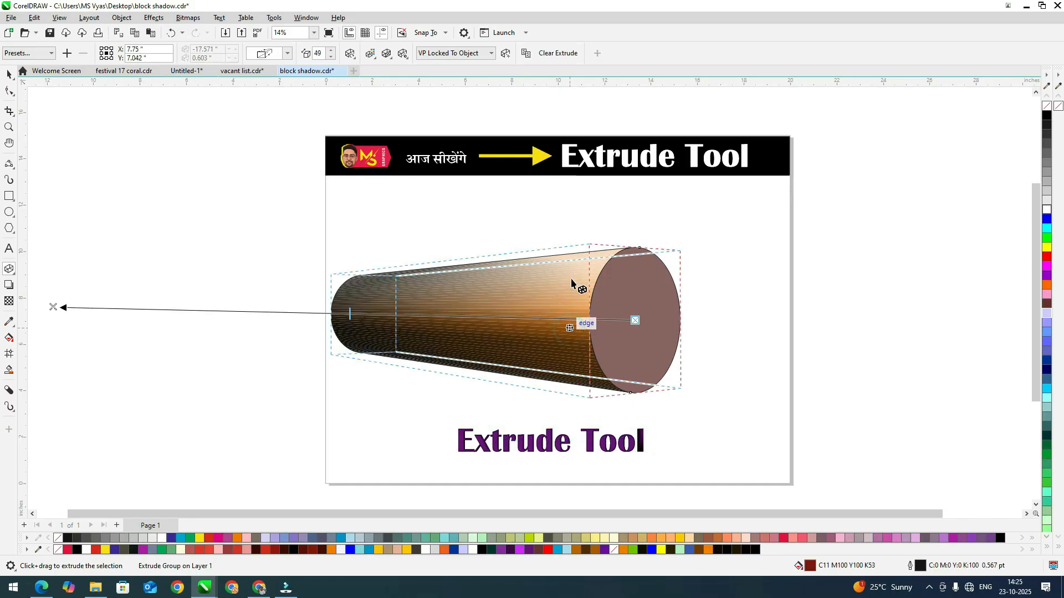
pyautogui.click(560, 54)
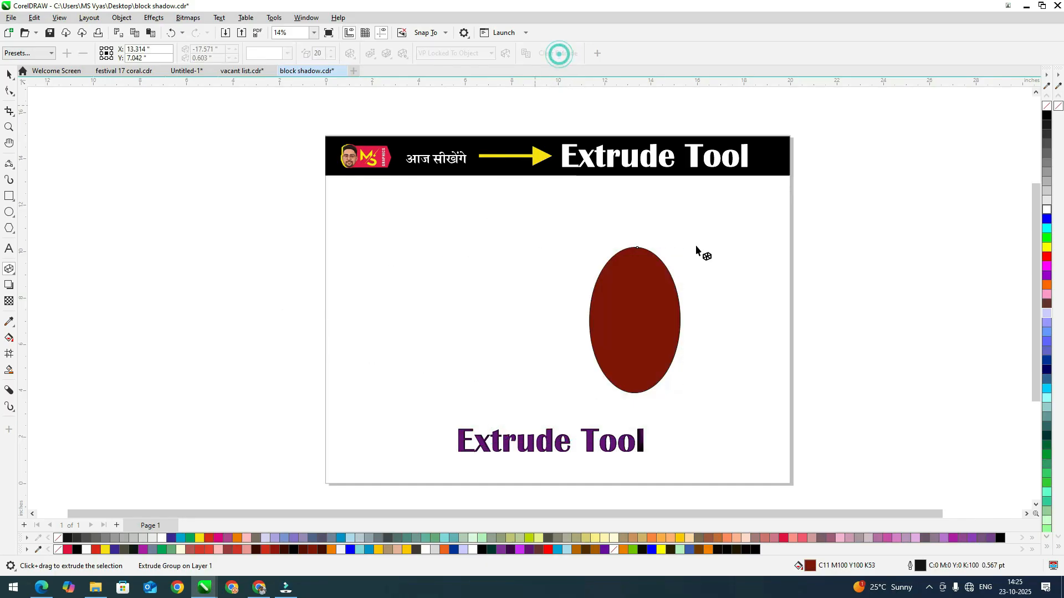